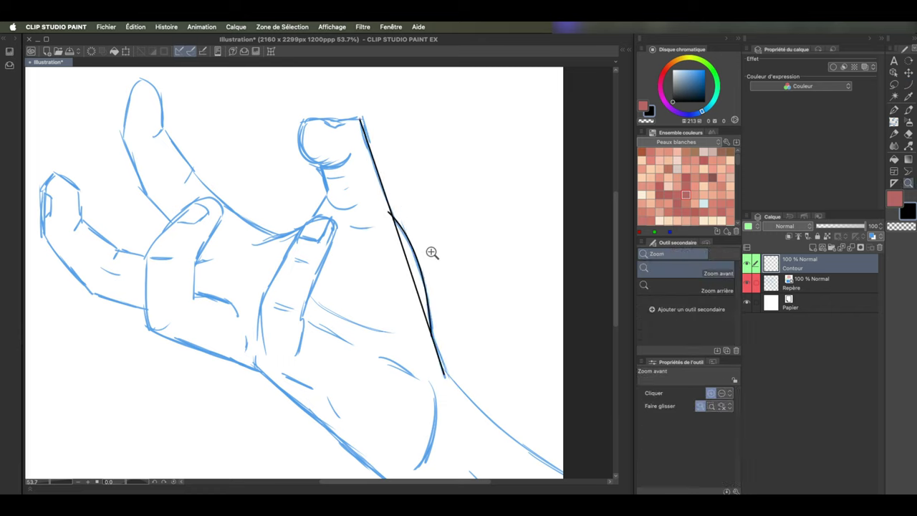
Step: Erase the straight line overlapping the curved thumb-side outline and its excess end near the wrist
{"action": "left_click_drag", "start_coordinate": [373, 202], "coordinate": [401, 291]}
{"action": "scroll", "coordinate": [403, 307], "scroll_direction": "down", "scroll_amount": 5}
{"action": "scroll", "coordinate": [404, 307], "scroll_direction": "right", "scroll_amount": 2}
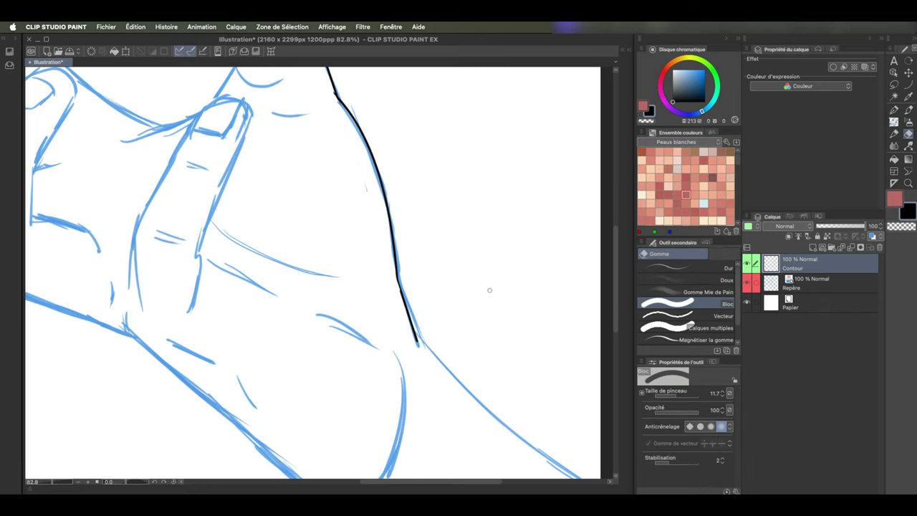
{"action": "scroll", "coordinate": [406, 310], "scroll_direction": "down", "scroll_amount": 3}
{"action": "scroll", "coordinate": [405, 311], "scroll_direction": "right", "scroll_amount": 2}
Step: Ink the upper wrist and forearm outline to the canvas edge with Plume G, and erase the stray stroke end
{"action": "key", "text": "p"}
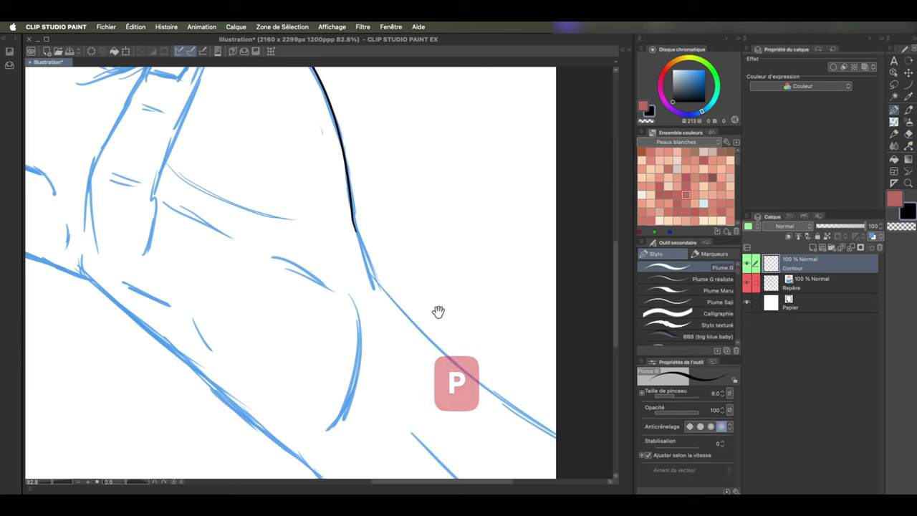
{"action": "scroll", "coordinate": [435, 311], "scroll_direction": "down", "scroll_amount": 3}
{"action": "scroll", "coordinate": [436, 311], "scroll_direction": "right", "scroll_amount": 2}
{"action": "left_click_drag", "start_coordinate": [309, 183], "coordinate": [390, 314]}
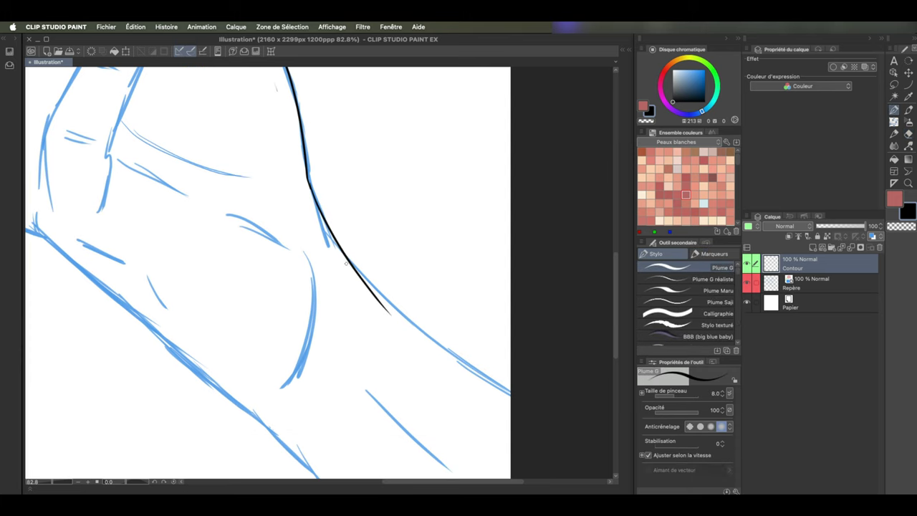
{"action": "left_click_drag", "start_coordinate": [333, 247], "coordinate": [510, 386]}
{"action": "key", "text": "e"}
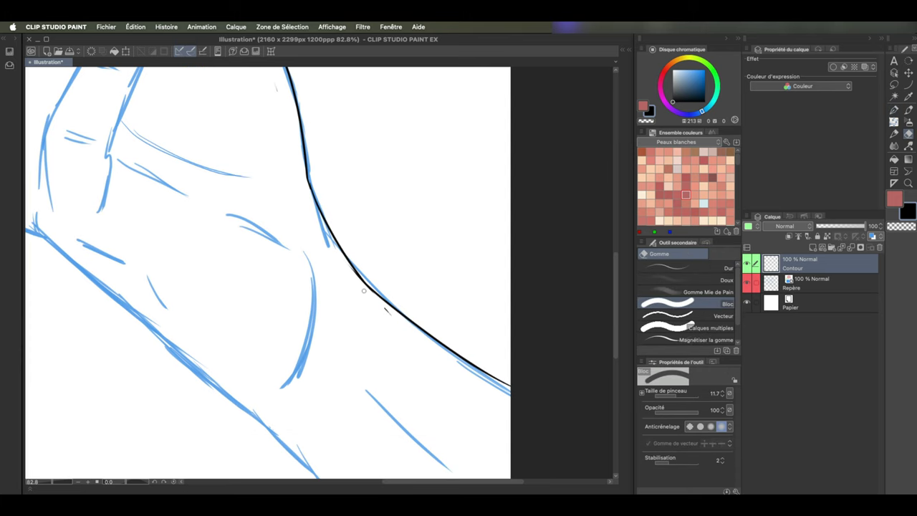
{"action": "left_click_drag", "start_coordinate": [364, 291], "coordinate": [389, 312]}
{"action": "left_click_drag", "start_coordinate": [316, 201], "coordinate": [389, 215]}
{"action": "mouse_move", "coordinate": [469, 375]}
{"action": "left_mouse_down"}
{"action": "mouse_move", "coordinate": [444, 255]}
{"action": "mouse_move", "coordinate": [436, 266]}
{"action": "left_mouse_up"}
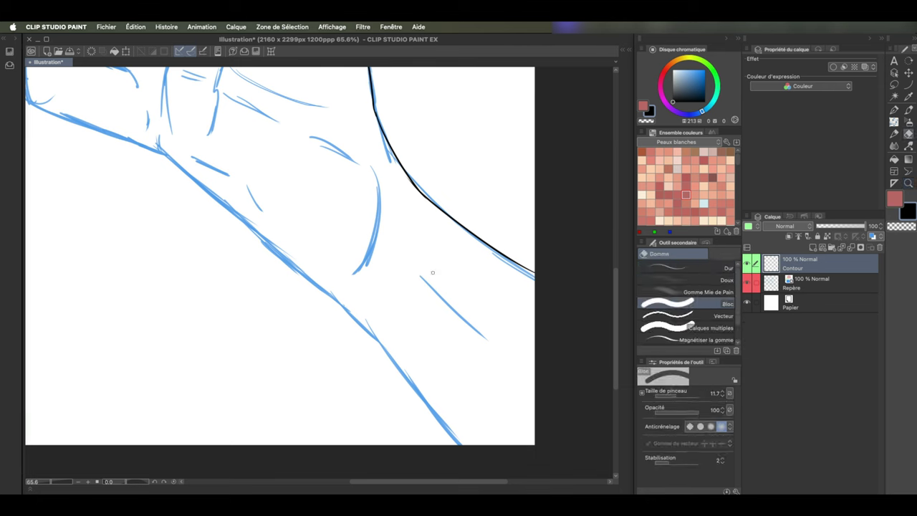
Step: Ink the lower edge of the forearm and palm over the blue sketch with the curve tool
{"action": "key", "text": "u"}
{"action": "left_click_drag", "start_coordinate": [161, 152], "coordinate": [463, 450]}
{"action": "left_click", "coordinate": [359, 301]}
{"action": "left_click_drag", "start_coordinate": [287, 215], "coordinate": [421, 395]}
{"action": "mouse_move", "coordinate": [160, 282]}
{"action": "left_mouse_down"}
{"action": "mouse_move", "coordinate": [268, 337]}
{"action": "mouse_move", "coordinate": [295, 331]}
{"action": "left_mouse_up"}
{"action": "left_click", "coordinate": [237, 313]}
Step: Ink the contours of the curled fingers along the blue sketch with curved lines
{"action": "mouse_move", "coordinate": [180, 212]}
{"action": "left_mouse_down"}
{"action": "mouse_move", "coordinate": [237, 278]}
{"action": "mouse_move", "coordinate": [222, 335]}
{"action": "left_mouse_up"}
{"action": "left_click", "coordinate": [194, 354]}
{"action": "left_click_drag", "start_coordinate": [209, 424], "coordinate": [279, 245]}
{"action": "left_click", "coordinate": [233, 263]}
{"action": "left_click_drag", "start_coordinate": [270, 246], "coordinate": [287, 280]}
{"action": "left_click", "coordinate": [285, 290]}
{"action": "left_click_drag", "start_coordinate": [272, 358], "coordinate": [274, 282]}
{"action": "left_click_drag", "start_coordinate": [260, 244], "coordinate": [261, 298]}
{"action": "left_click", "coordinate": [298, 296]}
{"action": "mouse_move", "coordinate": [259, 291]}
{"action": "left_mouse_down"}
{"action": "mouse_move", "coordinate": [311, 317]}
{"action": "mouse_move", "coordinate": [343, 301]}
{"action": "left_mouse_up"}
Step: Erase the overshooting line ends where the curled finger contours meet
{"action": "key", "text": "e"}
{"action": "left_click_drag", "start_coordinate": [234, 172], "coordinate": [238, 332]}
{"action": "left_click_drag", "start_coordinate": [382, 114], "coordinate": [408, 115]}
{"action": "mouse_move", "coordinate": [517, 153]}
{"action": "left_mouse_down"}
{"action": "mouse_move", "coordinate": [407, 110]}
{"action": "mouse_move", "coordinate": [410, 59]}
{"action": "left_mouse_up"}
{"action": "left_click_drag", "start_coordinate": [247, 194], "coordinate": [246, 213]}
{"action": "left_click_drag", "start_coordinate": [247, 236], "coordinate": [252, 213]}
{"action": "left_click_drag", "start_coordinate": [254, 288], "coordinate": [252, 299]}
{"action": "left_click_drag", "start_coordinate": [559, 217], "coordinate": [320, 212]}
Step: Ink the contour and nail of the folded finger beside the thumb
{"action": "key", "text": "u"}
{"action": "mouse_move", "coordinate": [228, 420]}
{"action": "left_mouse_down"}
{"action": "mouse_move", "coordinate": [256, 300]}
{"action": "mouse_move", "coordinate": [280, 255]}
{"action": "left_mouse_up"}
{"action": "left_click", "coordinate": [239, 312]}
{"action": "left_click_drag", "start_coordinate": [255, 292], "coordinate": [349, 141]}
{"action": "left_click", "coordinate": [298, 225]}
{"action": "key", "text": "e"}
{"action": "key", "text": "p"}
{"action": "left_click_drag", "start_coordinate": [281, 249], "coordinate": [249, 301]}
Step: Ink the rounded contour of the thumb tip with curves and erase the overshooting ends
{"action": "key", "text": "u"}
{"action": "left_click_drag", "start_coordinate": [301, 189], "coordinate": [362, 226]}
{"action": "left_click", "coordinate": [369, 165]}
{"action": "mouse_move", "coordinate": [344, 127]}
{"action": "left_mouse_down"}
{"action": "mouse_move", "coordinate": [266, 332]}
{"action": "mouse_move", "coordinate": [255, 415]}
{"action": "left_mouse_up"}
{"action": "mouse_move", "coordinate": [512, 298]}
{"action": "left_mouse_down"}
{"action": "mouse_move", "coordinate": [480, 330]}
{"action": "mouse_move", "coordinate": [539, 411]}
{"action": "left_mouse_up"}
{"action": "key", "text": "p"}
{"action": "key", "text": "e"}
{"action": "mouse_move", "coordinate": [286, 260]}
{"action": "left_mouse_down"}
{"action": "mouse_move", "coordinate": [356, 217]}
{"action": "mouse_move", "coordinate": [294, 231]}
{"action": "left_mouse_up"}
{"action": "left_click_drag", "start_coordinate": [336, 236], "coordinate": [311, 399]}
Step: Ink the thumb's inner edge down to the folded finger and the curved webbing line beside it
{"action": "key", "text": "u"}
{"action": "mouse_move", "coordinate": [378, 237]}
{"action": "left_mouse_down"}
{"action": "mouse_move", "coordinate": [265, 154]}
{"action": "mouse_move", "coordinate": [403, 148]}
{"action": "left_mouse_up"}
{"action": "key", "text": "p"}
{"action": "scroll", "coordinate": [347, 236], "scroll_direction": "down", "scroll_amount": 2}
{"action": "scroll", "coordinate": [346, 236], "scroll_direction": "left", "scroll_amount": 1}
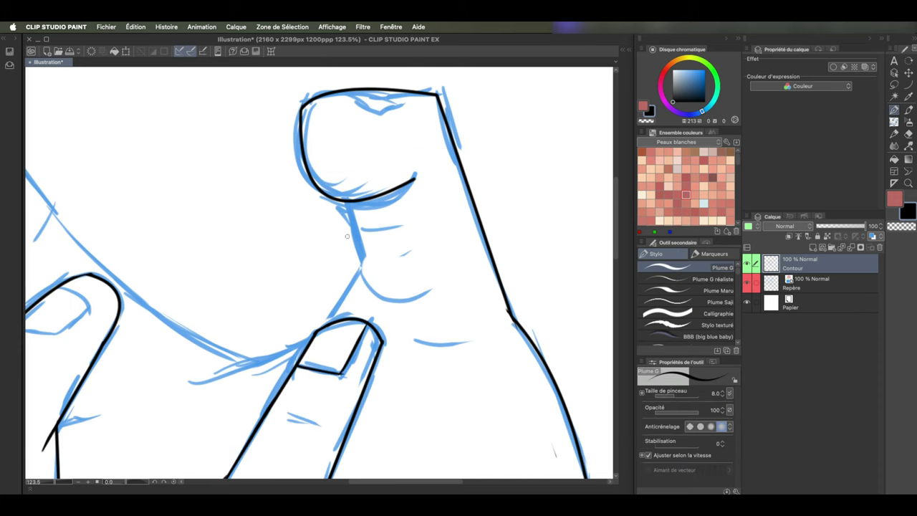
{"action": "mouse_move", "coordinate": [348, 202]}
{"action": "left_mouse_down"}
{"action": "mouse_move", "coordinate": [362, 267]}
{"action": "mouse_move", "coordinate": [328, 324]}
{"action": "left_mouse_up"}
{"action": "key", "text": "u"}
{"action": "left_click_drag", "start_coordinate": [329, 320], "coordinate": [192, 384]}
{"action": "left_click", "coordinate": [295, 365]}
Step: Erase the webbing line's overlap at the folded fingertip and touch up the adjoining contour with Plume G
{"action": "scroll", "coordinate": [323, 341], "scroll_direction": "up", "scroll_amount": 3}
{"action": "key", "text": "e"}
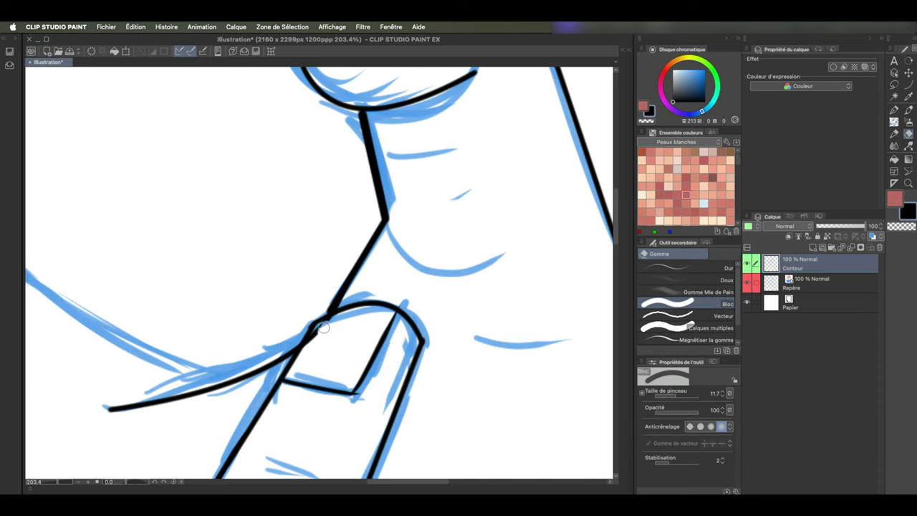
{"action": "key", "text": "r"}
{"action": "left_click_drag", "start_coordinate": [472, 323], "coordinate": [478, 241]}
{"action": "key", "text": "p"}
{"action": "key", "text": "super+z"}
{"action": "left_click_drag", "start_coordinate": [372, 272], "coordinate": [337, 348]}
{"action": "key", "text": "e"}
{"action": "key", "text": "p"}
{"action": "scroll", "coordinate": [299, 230], "scroll_direction": "down", "scroll_amount": 3}
Step: Ink the raised finger's contour down to the palm webbing with curved lines
{"action": "key", "text": "u"}
{"action": "left_click_drag", "start_coordinate": [135, 149], "coordinate": [438, 402]}
{"action": "left_click_drag", "start_coordinate": [327, 226], "coordinate": [439, 377]}
{"action": "left_click_drag", "start_coordinate": [150, 344], "coordinate": [190, 190]}
{"action": "left_click_drag", "start_coordinate": [190, 190], "coordinate": [248, 301]}
{"action": "left_click_drag", "start_coordinate": [136, 148], "coordinate": [199, 272]}
{"action": "mouse_move", "coordinate": [198, 272]}
{"action": "left_mouse_down"}
{"action": "mouse_move", "coordinate": [262, 335]}
{"action": "mouse_move", "coordinate": [305, 229]}
{"action": "mouse_move", "coordinate": [356, 205]}
{"action": "left_mouse_up"}
{"action": "key", "text": "e"}
Step: Ink the remaining finger contours and joint creases with curved lines
{"action": "key", "text": "u"}
{"action": "left_click_drag", "start_coordinate": [276, 334], "coordinate": [182, 261]}
{"action": "mouse_move", "coordinate": [322, 372]}
{"action": "left_mouse_down"}
{"action": "mouse_move", "coordinate": [366, 387]}
{"action": "mouse_move", "coordinate": [387, 421]}
{"action": "left_mouse_up"}
{"action": "left_click_drag", "start_coordinate": [148, 242], "coordinate": [239, 238]}
{"action": "left_click_drag", "start_coordinate": [248, 309], "coordinate": [293, 163]}
{"action": "left_click_drag", "start_coordinate": [192, 96], "coordinate": [202, 202]}
{"action": "mouse_move", "coordinate": [201, 201]}
{"action": "left_mouse_down"}
{"action": "mouse_move", "coordinate": [327, 339]}
{"action": "mouse_move", "coordinate": [454, 373]}
{"action": "left_mouse_up"}
{"action": "mouse_move", "coordinate": [501, 391]}
{"action": "left_mouse_down"}
{"action": "mouse_move", "coordinate": [413, 320]}
{"action": "mouse_move", "coordinate": [344, 322]}
{"action": "left_mouse_up"}
{"action": "left_click_drag", "start_coordinate": [358, 151], "coordinate": [444, 171]}
{"action": "left_click_drag", "start_coordinate": [401, 243], "coordinate": [407, 304]}
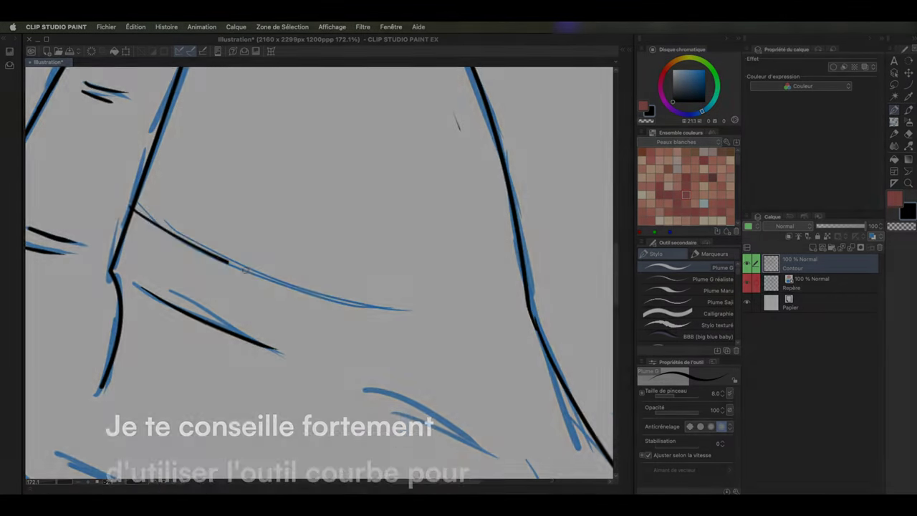
Step: Ink the long palm crease and the shorter creases on the palm and forearm
{"action": "left_click_drag", "start_coordinate": [245, 270], "coordinate": [408, 310]}
{"action": "left_click_drag", "start_coordinate": [390, 214], "coordinate": [374, 383]}
{"action": "left_click_drag", "start_coordinate": [502, 458], "coordinate": [334, 321]}
{"action": "mouse_move", "coordinate": [107, 93]}
{"action": "left_mouse_down"}
{"action": "mouse_move", "coordinate": [427, 219]}
{"action": "mouse_move", "coordinate": [433, 273]}
{"action": "left_mouse_up"}
{"action": "mouse_move", "coordinate": [313, 124]}
{"action": "left_mouse_down"}
{"action": "mouse_move", "coordinate": [430, 301]}
{"action": "mouse_move", "coordinate": [573, 351]}
{"action": "left_mouse_up"}
{"action": "left_click_drag", "start_coordinate": [174, 235], "coordinate": [180, 290]}
{"action": "left_click_drag", "start_coordinate": [363, 313], "coordinate": [248, 274]}
Step: Erase the stray ends of the inked palm lines and touch them up with Plume G
{"action": "key", "text": "e"}
{"action": "mouse_move", "coordinate": [360, 245]}
{"action": "left_mouse_down"}
{"action": "mouse_move", "coordinate": [432, 215]}
{"action": "mouse_move", "coordinate": [426, 117]}
{"action": "left_mouse_up"}
{"action": "key", "text": "p"}
{"action": "left_click_drag", "start_coordinate": [530, 251], "coordinate": [467, 250]}
{"action": "mouse_move", "coordinate": [337, 129]}
{"action": "left_mouse_down"}
{"action": "mouse_move", "coordinate": [413, 159]}
{"action": "mouse_move", "coordinate": [408, 181]}
{"action": "left_mouse_up"}
{"action": "left_click_drag", "start_coordinate": [318, 205], "coordinate": [378, 222]}
{"action": "left_click_drag", "start_coordinate": [378, 222], "coordinate": [402, 206]}
{"action": "key", "text": "super+z"}
{"action": "key", "text": "super+z"}
Step: Ink the nail at the tip of the thumb and erase its excess line ends
{"action": "left_click_drag", "start_coordinate": [298, 210], "coordinate": [367, 227]}
{"action": "left_click_drag", "start_coordinate": [370, 203], "coordinate": [398, 211]}
{"action": "left_click_drag", "start_coordinate": [398, 212], "coordinate": [367, 227]}
{"action": "key", "text": "e"}
{"action": "left_click_drag", "start_coordinate": [428, 260], "coordinate": [365, 260]}
{"action": "left_click_drag", "start_coordinate": [434, 358], "coordinate": [377, 234]}
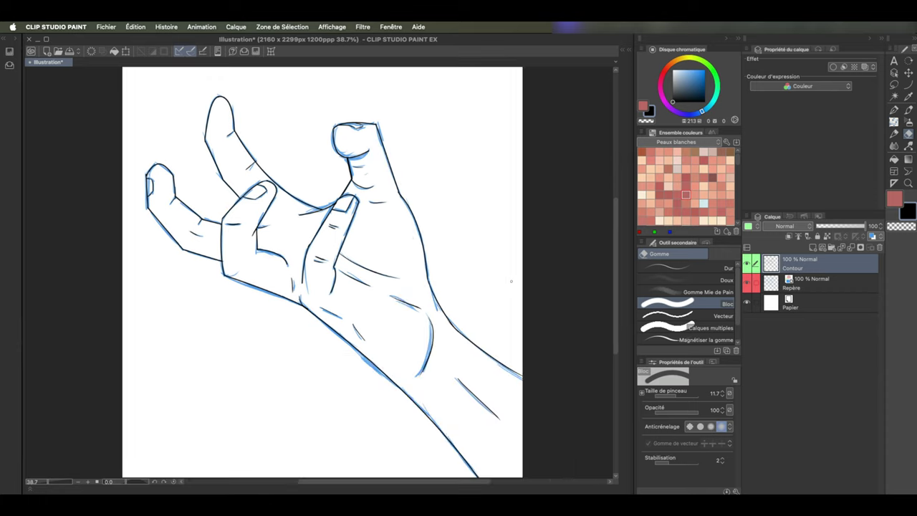
Step: Hide the Repère sketch layer and make the Contour layer active for inking
{"action": "left_click", "coordinate": [813, 284]}
{"action": "left_click", "coordinate": [747, 283]}
{"action": "left_click", "coordinate": [813, 264]}
{"action": "key", "text": "p"}
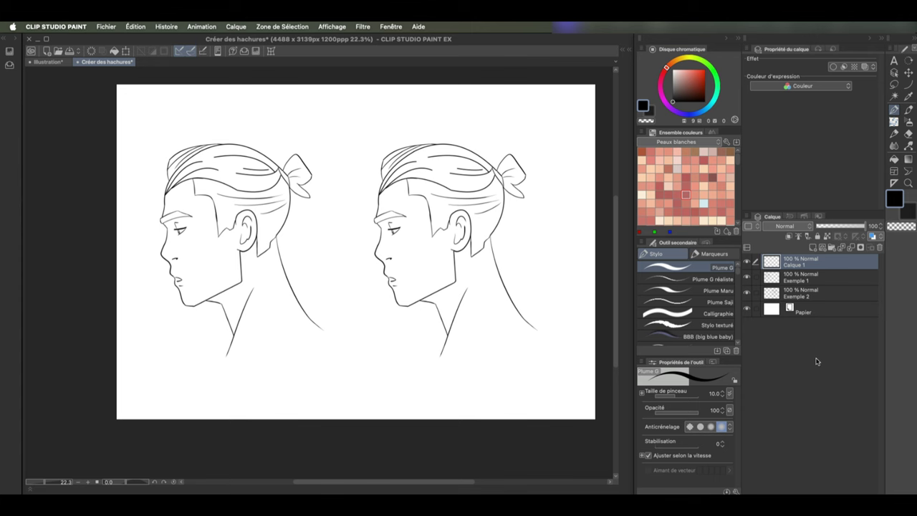
Step: Hatch the neck shadow below the first profile's jaw with parallel diagonal Plume G strokes on Calque 1
{"action": "key", "text": "super+space"}
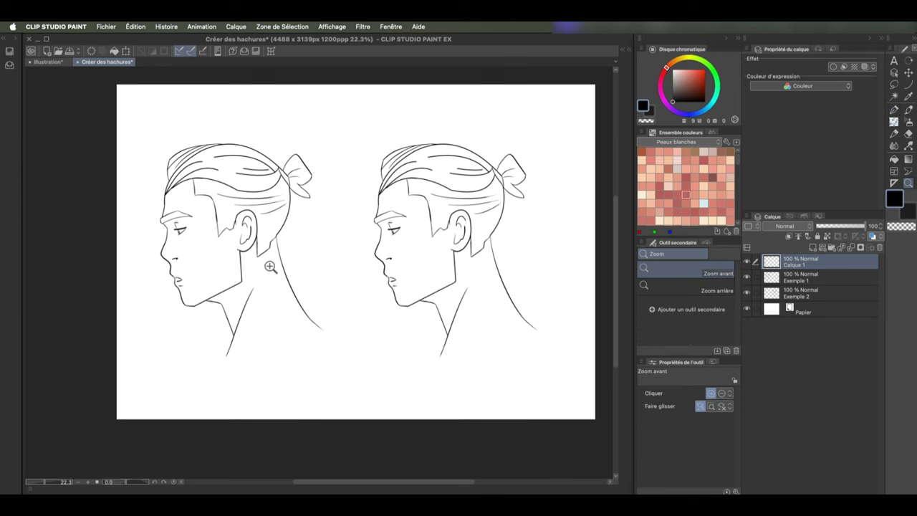
{"action": "left_click", "coordinate": [283, 278], "text": "super"}
{"action": "left_click", "coordinate": [285, 281], "text": "super"}
{"action": "left_click_drag", "start_coordinate": [284, 282], "coordinate": [320, 277]}
{"action": "left_click", "coordinate": [291, 299], "text": "super"}
{"action": "key", "text": "p"}
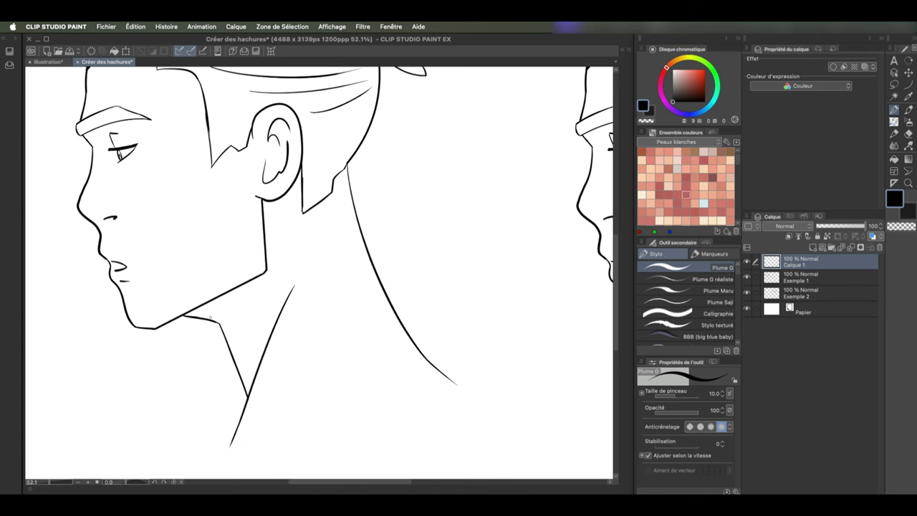
{"action": "mouse_move", "coordinate": [207, 297]}
{"action": "left_mouse_down"}
{"action": "mouse_move", "coordinate": [245, 372]}
{"action": "mouse_move", "coordinate": [244, 391]}
{"action": "left_mouse_up"}
{"action": "key", "text": "super+z"}
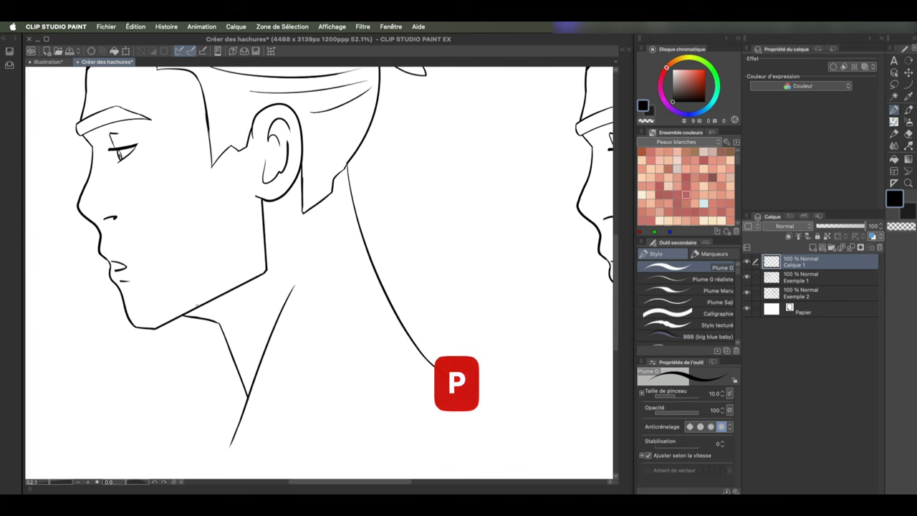
{"action": "left_click_drag", "start_coordinate": [272, 276], "coordinate": [188, 316]}
{"action": "left_click_drag", "start_coordinate": [283, 294], "coordinate": [215, 346]}
{"action": "left_click_drag", "start_coordinate": [284, 336], "coordinate": [233, 387]}
{"action": "mouse_move", "coordinate": [278, 355]}
{"action": "left_mouse_down"}
{"action": "mouse_move", "coordinate": [235, 397]}
{"action": "mouse_move", "coordinate": [290, 317]}
{"action": "left_mouse_up"}
Step: Erase the hatch ends that extend beyond the neck and jaw outlines of the first profile
{"action": "key", "text": "e"}
{"action": "mouse_move", "coordinate": [236, 394]}
{"action": "left_mouse_down"}
{"action": "mouse_move", "coordinate": [203, 332]}
{"action": "mouse_move", "coordinate": [186, 325]}
{"action": "left_mouse_up"}
{"action": "left_click_drag", "start_coordinate": [223, 288], "coordinate": [245, 275]}
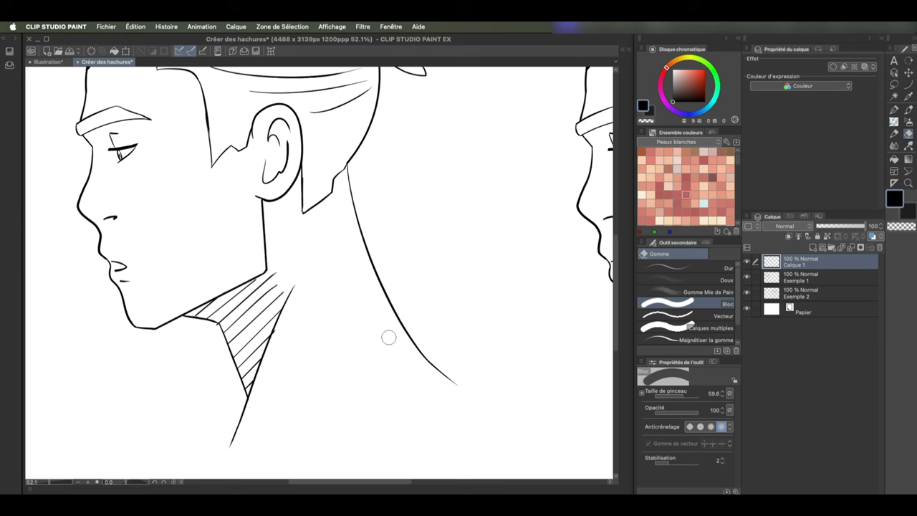
Step: Try to paint the second profile's neck shadow black with The Cecile 3 brush on Calque 2
{"action": "scroll", "coordinate": [388, 337], "scroll_direction": "right", "scroll_amount": 10}
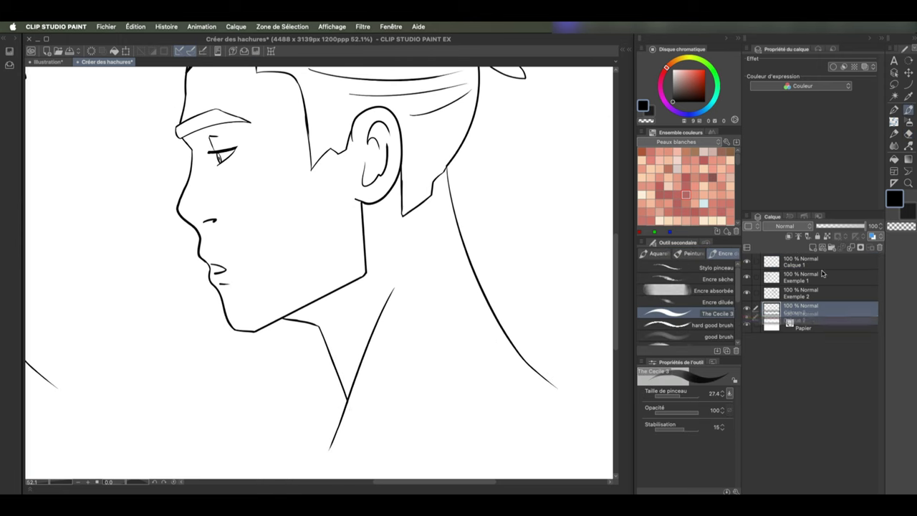
{"action": "mouse_move", "coordinate": [301, 312]}
{"action": "left_mouse_down"}
{"action": "mouse_move", "coordinate": [312, 320]}
{"action": "mouse_move", "coordinate": [358, 287]}
{"action": "mouse_move", "coordinate": [360, 315]}
{"action": "left_mouse_up"}
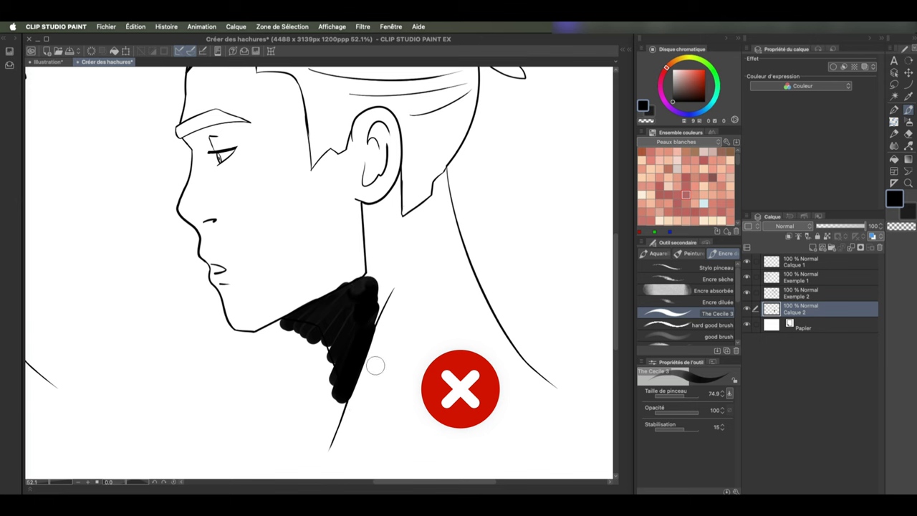
{"action": "key", "text": "super+z"}
Step: Select the second profile's neck shadow area with the Lasso and fill it with black on Calque 2
{"action": "key", "text": "m"}
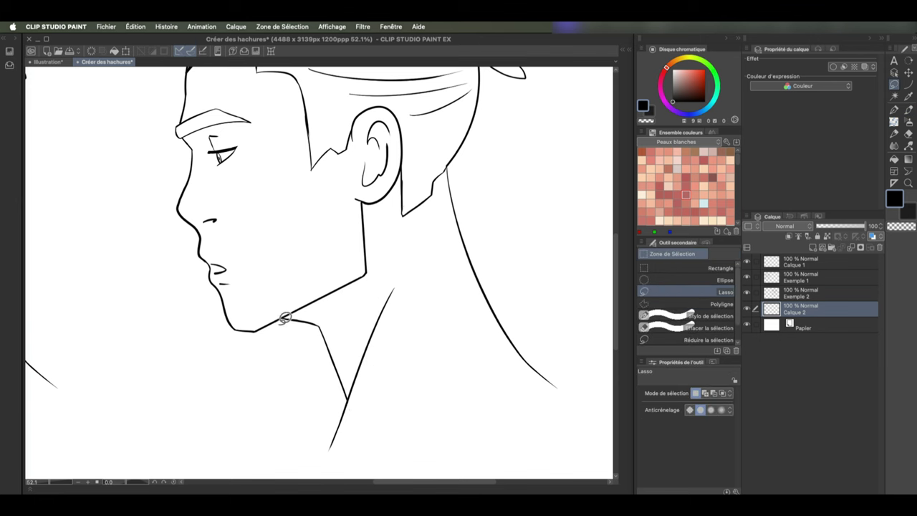
{"action": "left_click_drag", "start_coordinate": [285, 317], "coordinate": [367, 267]}
{"action": "mouse_move", "coordinate": [365, 199]}
{"action": "left_mouse_down"}
{"action": "mouse_move", "coordinate": [367, 264]}
{"action": "mouse_move", "coordinate": [416, 350]}
{"action": "left_mouse_up"}
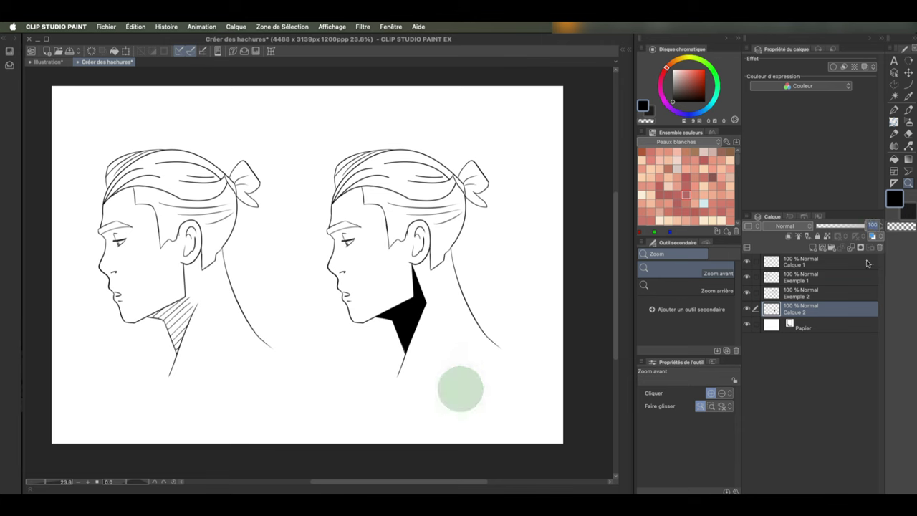
{"action": "key", "text": "Return"}
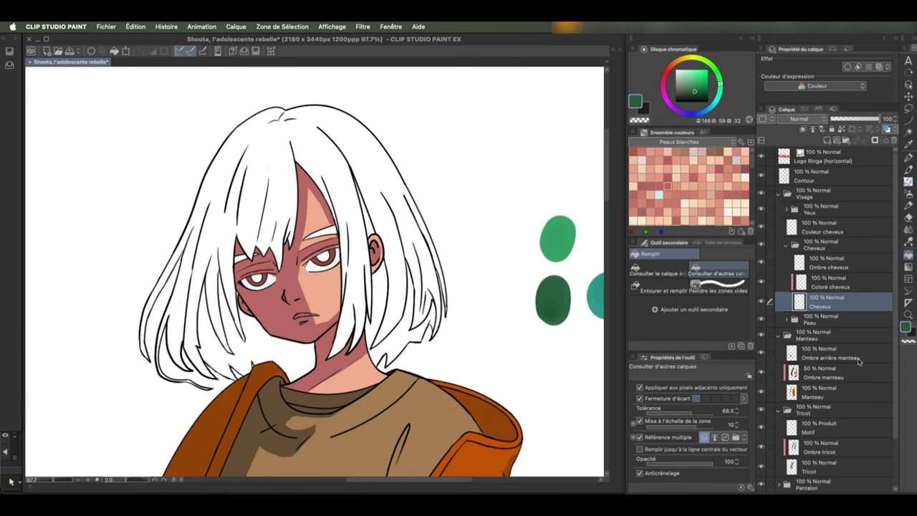
Step: Sample the light green swatch and fill the front hair and both eyebrows on the Cheveux layer
{"action": "scroll", "coordinate": [315, 272], "scroll_direction": "right", "scroll_amount": 1}
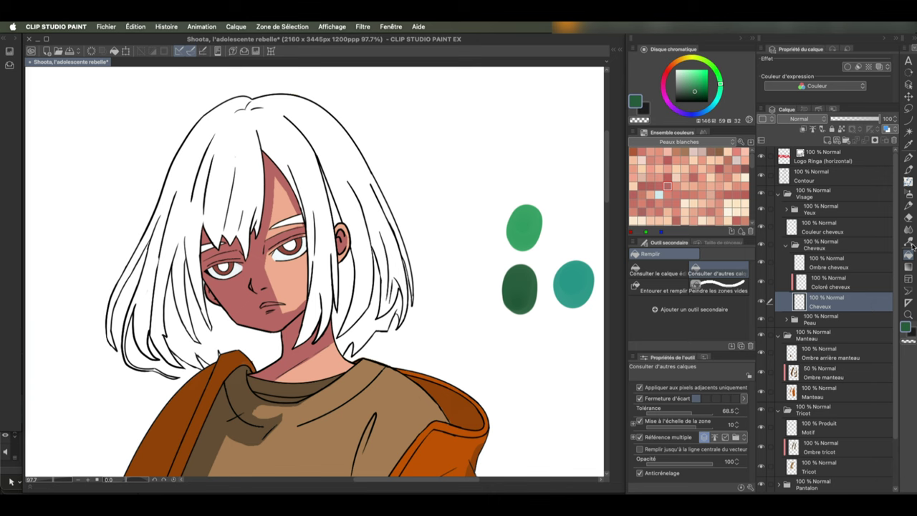
{"action": "key", "text": "i"}
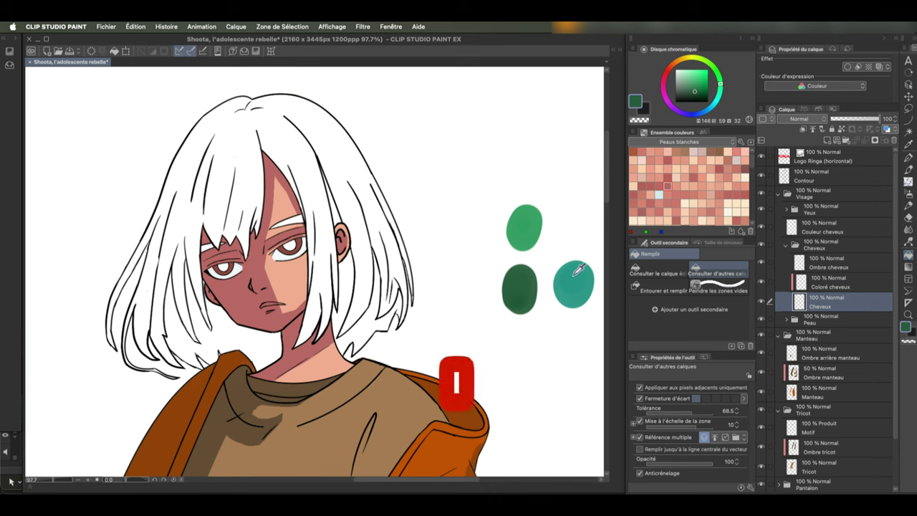
{"action": "left_click", "coordinate": [520, 245]}
{"action": "key", "text": "g"}
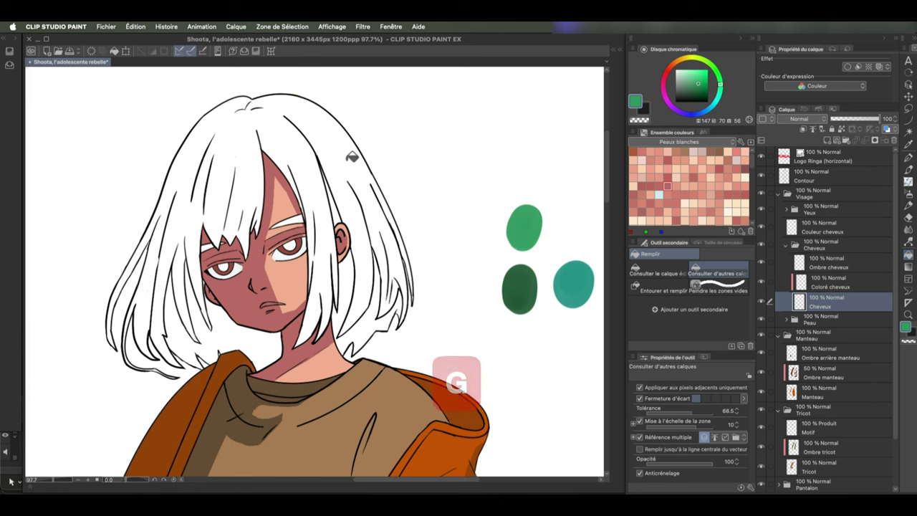
{"action": "left_click", "coordinate": [405, 253]}
{"action": "left_click", "coordinate": [296, 220]}
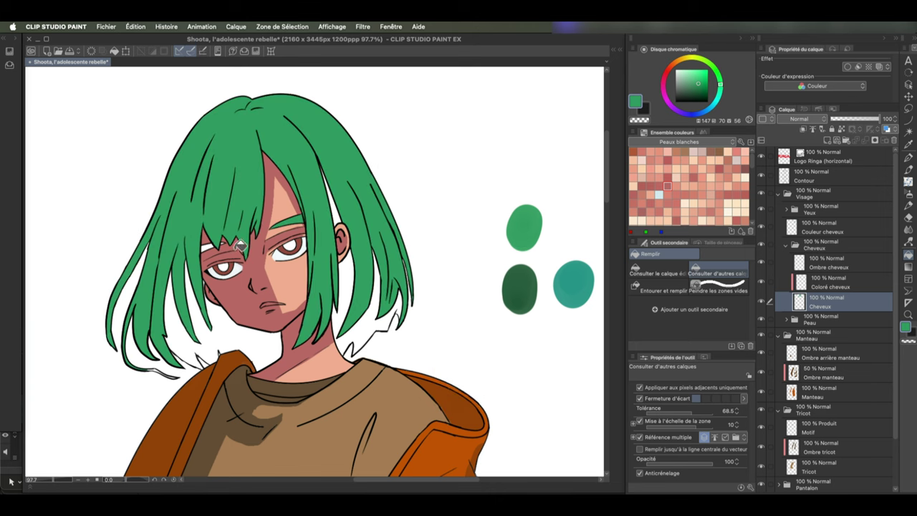
{"action": "scroll", "coordinate": [232, 242], "scroll_direction": "up", "scroll_amount": 5}
{"action": "left_click", "coordinate": [208, 253]}
Step: Sample the dark green swatch and fill the back hair areas on the Ombre cheveux layer
{"action": "scroll", "coordinate": [405, 279], "scroll_direction": "down", "scroll_amount": 5}
{"action": "left_click_drag", "start_coordinate": [532, 351], "coordinate": [464, 324]}
{"action": "left_click", "coordinate": [829, 263]}
{"action": "left_click", "coordinate": [564, 278], "text": "alt"}
{"action": "left_click", "coordinate": [384, 286]}
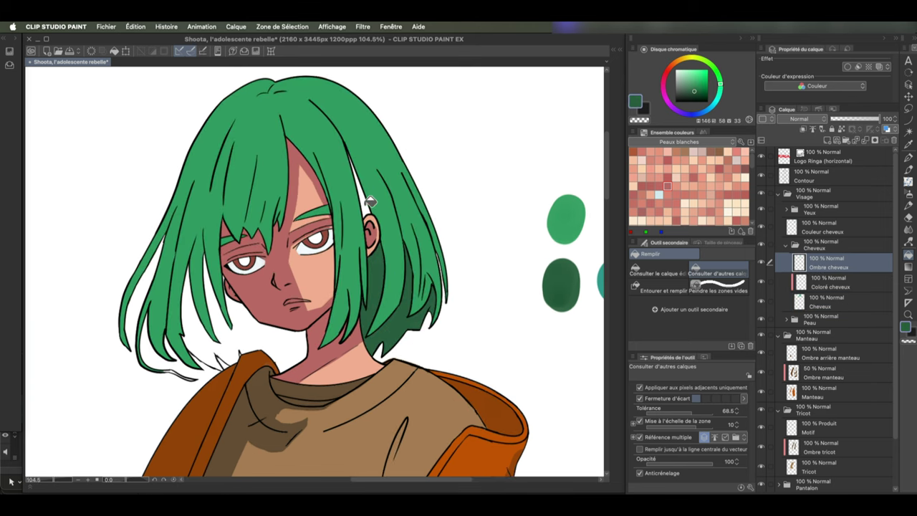
{"action": "scroll", "coordinate": [369, 201], "scroll_direction": "up", "scroll_amount": 5}
{"action": "left_click", "coordinate": [369, 201]}
{"action": "scroll", "coordinate": [369, 201], "scroll_direction": "down", "scroll_amount": 5}
Step: On the Coloré cheveux layer, set to Produit at 50%, brush the sampled teal swatch colour over the lower hair with the SHADE brush
{"action": "left_click", "coordinate": [835, 286]}
{"action": "left_click_drag", "start_coordinate": [582, 337], "coordinate": [506, 337]}
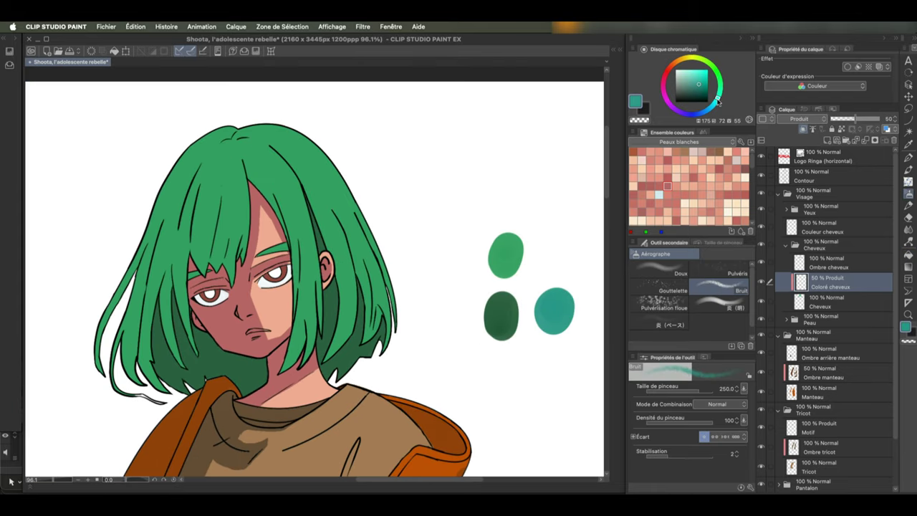
{"action": "key", "text": "b"}
{"action": "key", "text": "b"}
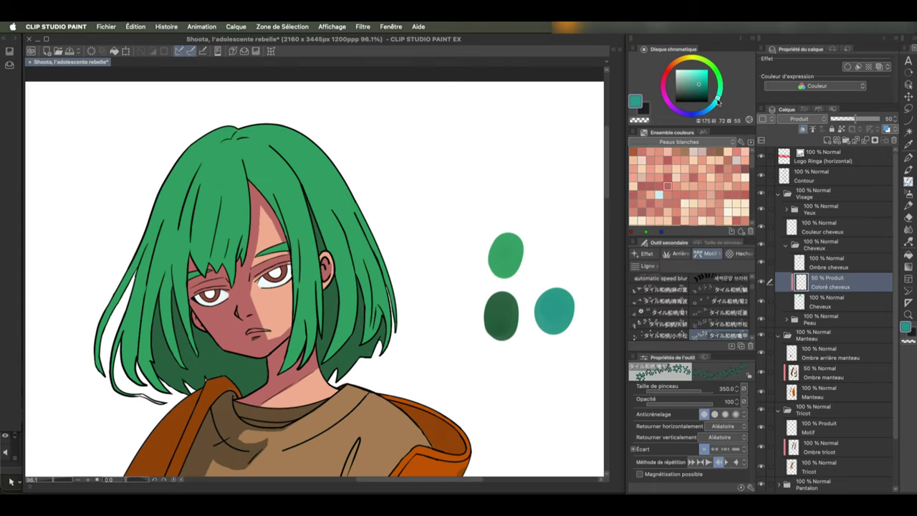
{"action": "left_click", "coordinate": [677, 325]}
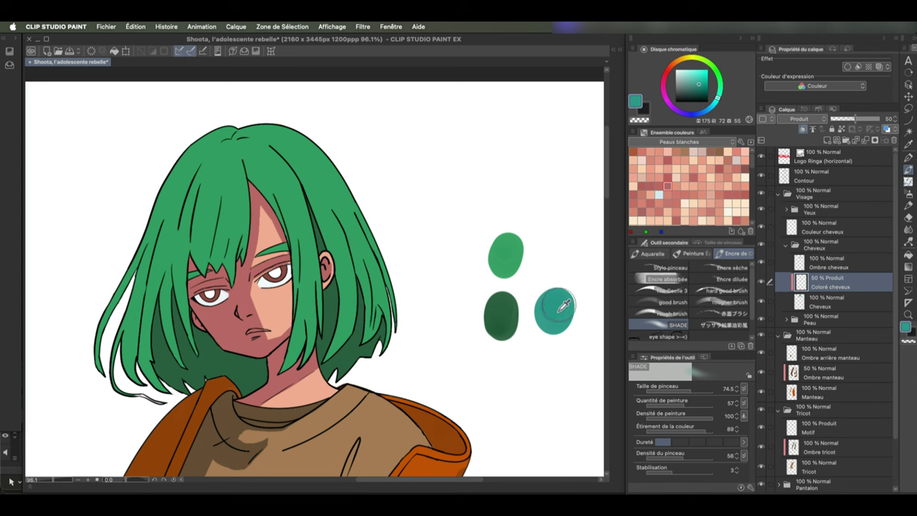
{"action": "mouse_move", "coordinate": [376, 345]}
{"action": "left_mouse_down"}
{"action": "mouse_move", "coordinate": [301, 351]}
{"action": "mouse_move", "coordinate": [169, 416]}
{"action": "mouse_move", "coordinate": [177, 405]}
{"action": "left_mouse_up"}
Step: Sample the light green swatch, colour the thin stray strand's tip on the Cheveux layer, and erase the paint outside its outline
{"action": "left_click", "coordinate": [851, 301]}
{"action": "key", "text": "/"}
{"action": "left_click_drag", "start_coordinate": [596, 352], "coordinate": [437, 361]}
{"action": "left_click_drag", "start_coordinate": [553, 345], "coordinate": [390, 346]}
{"action": "scroll", "coordinate": [577, 225], "scroll_direction": "up", "scroll_amount": 3}
{"action": "scroll", "coordinate": [545, 215], "scroll_direction": "right", "scroll_amount": 3}
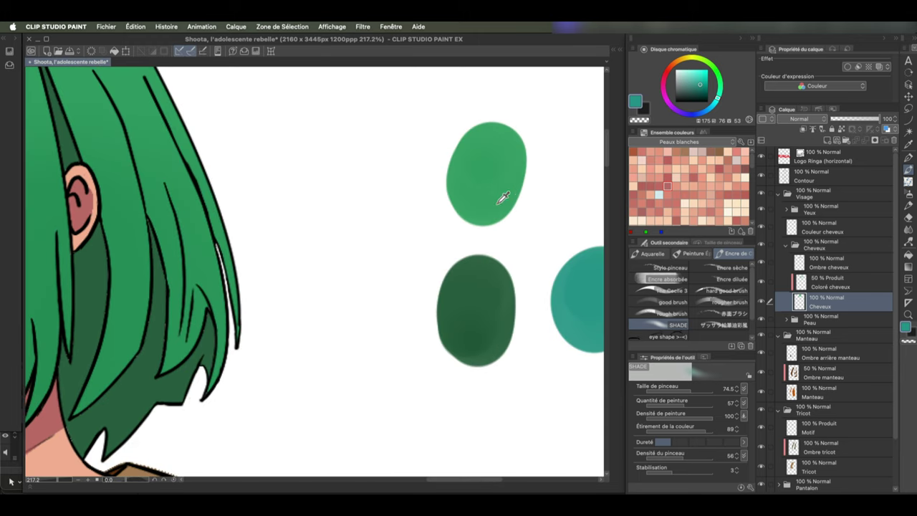
{"action": "scroll", "coordinate": [506, 195], "scroll_direction": "left", "scroll_amount": 10}
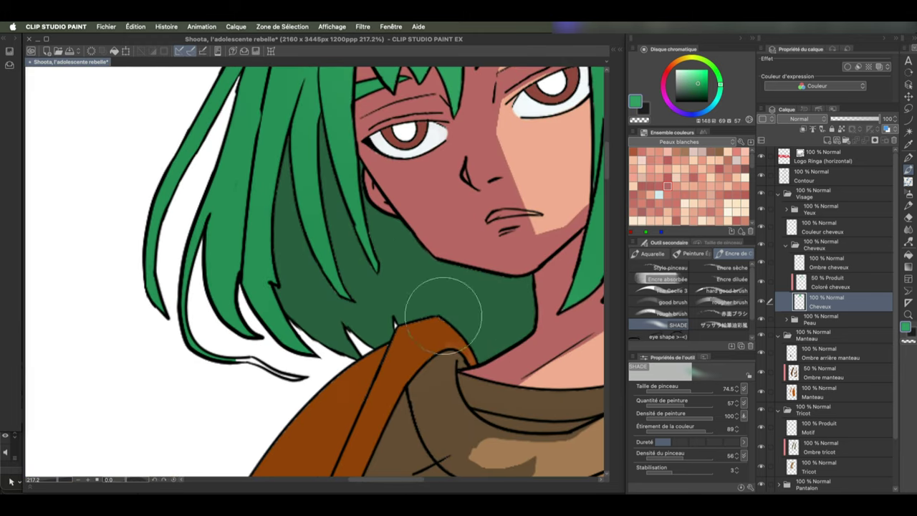
{"action": "key", "text": "p"}
{"action": "key", "text": "e"}
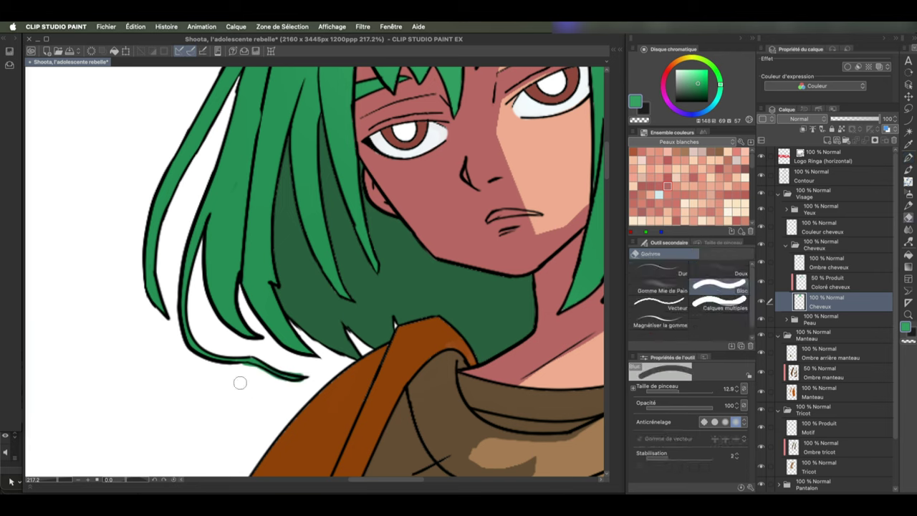
{"action": "scroll", "coordinate": [265, 368], "scroll_direction": "up", "scroll_amount": 3}
{"action": "scroll", "coordinate": [351, 364], "scroll_direction": "down", "scroll_amount": 5}
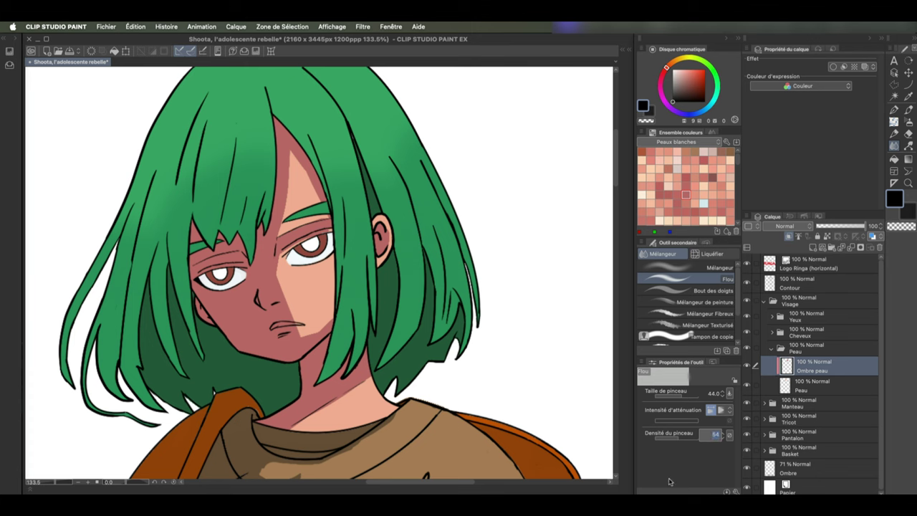
Step: Soften the shadow edges on the forehead, cheek and neck on the Ombre peau layer with the Flou blending brush at density 60
{"action": "left_click_drag", "start_coordinate": [292, 157], "coordinate": [294, 182]}
{"action": "left_click_drag", "start_coordinate": [286, 268], "coordinate": [312, 333]}
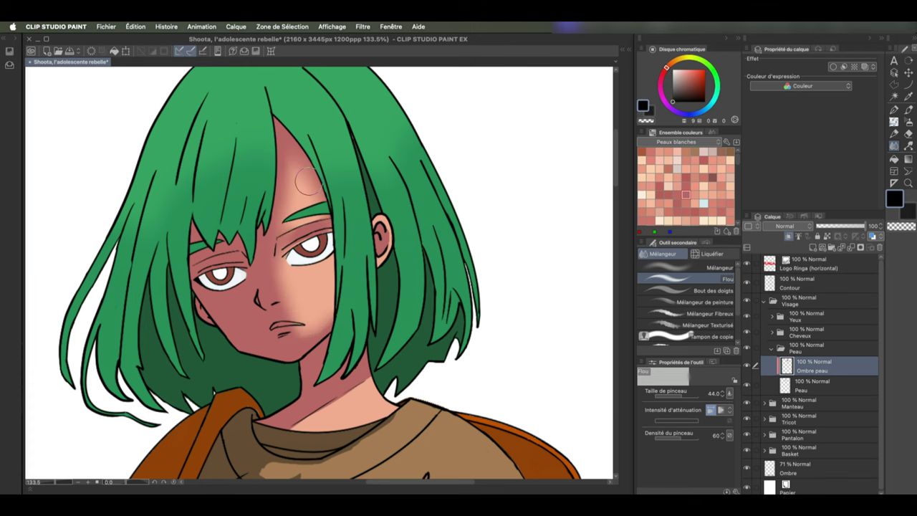
{"action": "scroll", "coordinate": [307, 181], "scroll_direction": "down", "scroll_amount": 3}
{"action": "scroll", "coordinate": [494, 213], "scroll_direction": "up", "scroll_amount": 3}
Step: Select the Ombre tricot layer in the Tricot folder and soften the sweater's shadow edges with the Flou brush
{"action": "scroll", "coordinate": [494, 212], "scroll_direction": "down", "scroll_amount": 10}
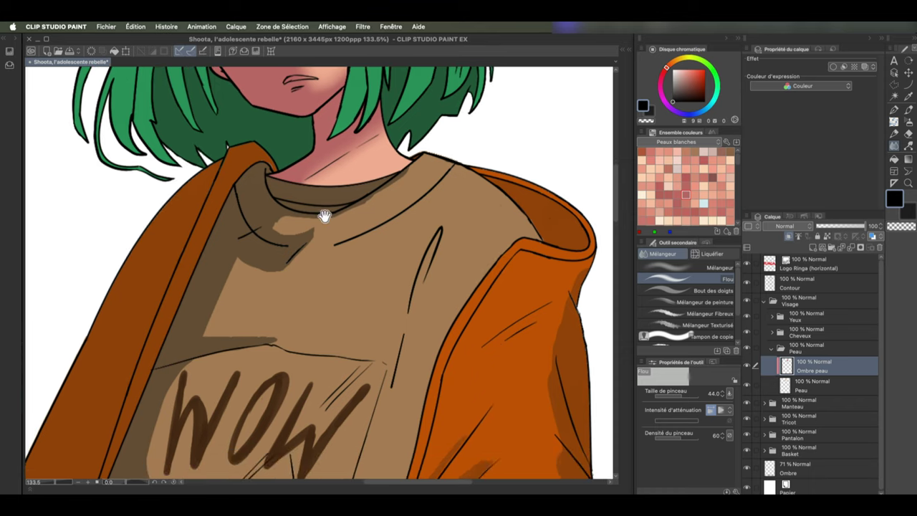
{"action": "left_click", "coordinate": [764, 419]}
{"action": "left_click", "coordinate": [808, 459]}
{"action": "left_click_drag", "start_coordinate": [343, 197], "coordinate": [258, 203]}
{"action": "mouse_move", "coordinate": [371, 281]}
{"action": "left_mouse_down"}
{"action": "mouse_move", "coordinate": [370, 338]}
{"action": "mouse_move", "coordinate": [358, 129]}
{"action": "left_mouse_up"}
{"action": "left_click_drag", "start_coordinate": [414, 279], "coordinate": [395, 416]}
{"action": "scroll", "coordinate": [395, 415], "scroll_direction": "down", "scroll_amount": 5}
{"action": "scroll", "coordinate": [401, 236], "scroll_direction": "up", "scroll_amount": 1}
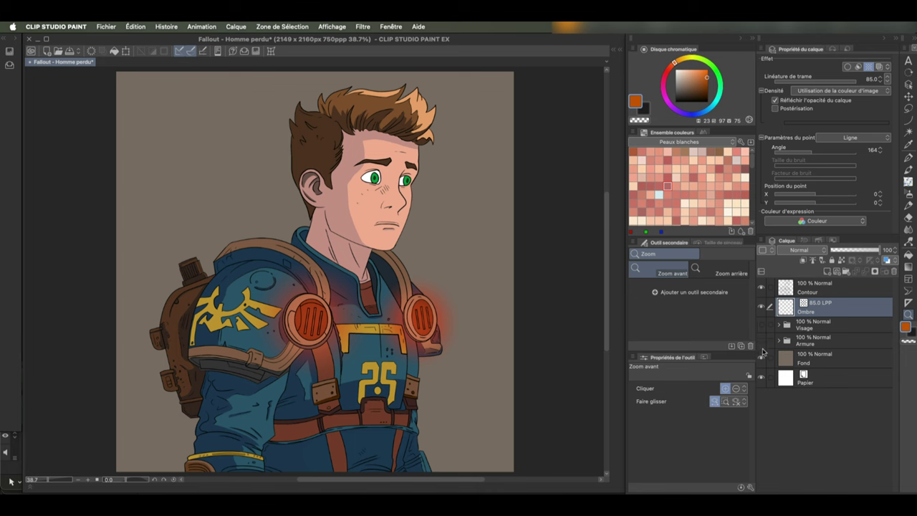
Step: In the Fallout - Homme perdu drawing, hide the colour and Fond layers and set the Ombre layer's tone to Ligne at angle 200
{"action": "left_click", "coordinate": [762, 354]}
{"action": "left_click", "coordinate": [371, 157]}
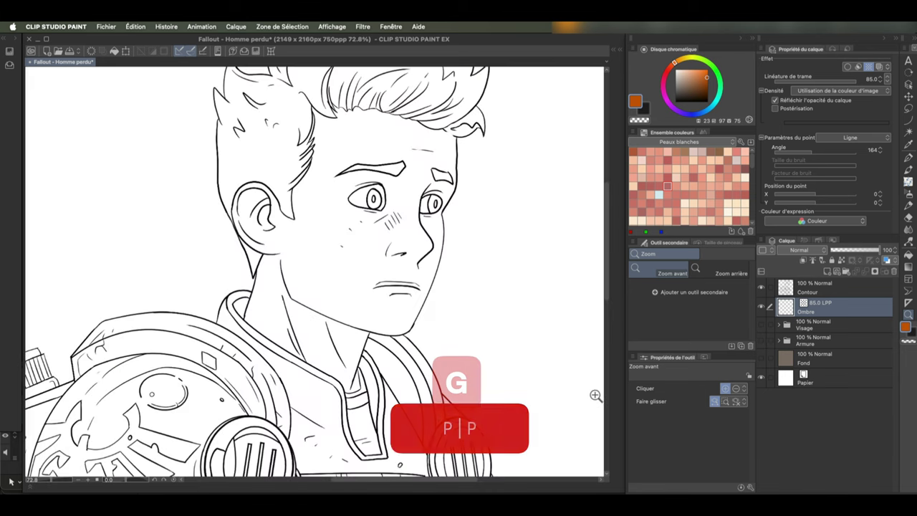
{"action": "key", "text": "p"}
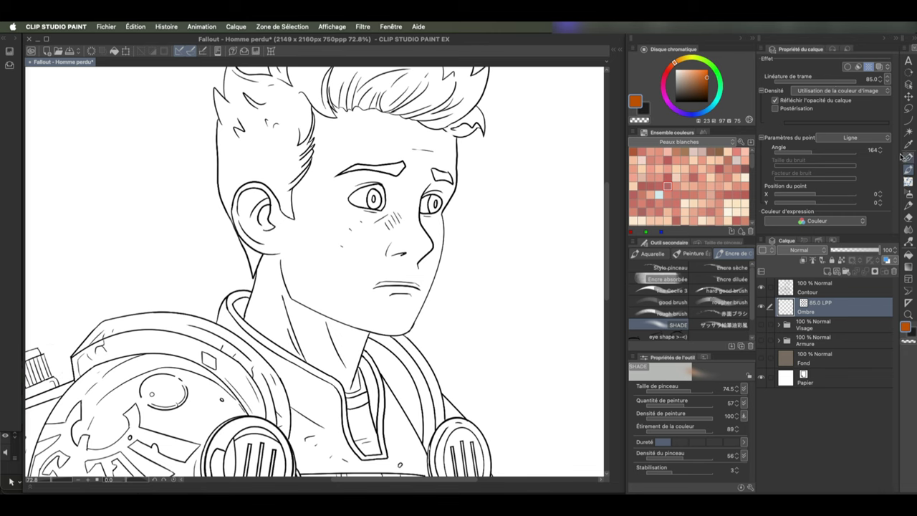
{"action": "left_click", "coordinate": [874, 138]}
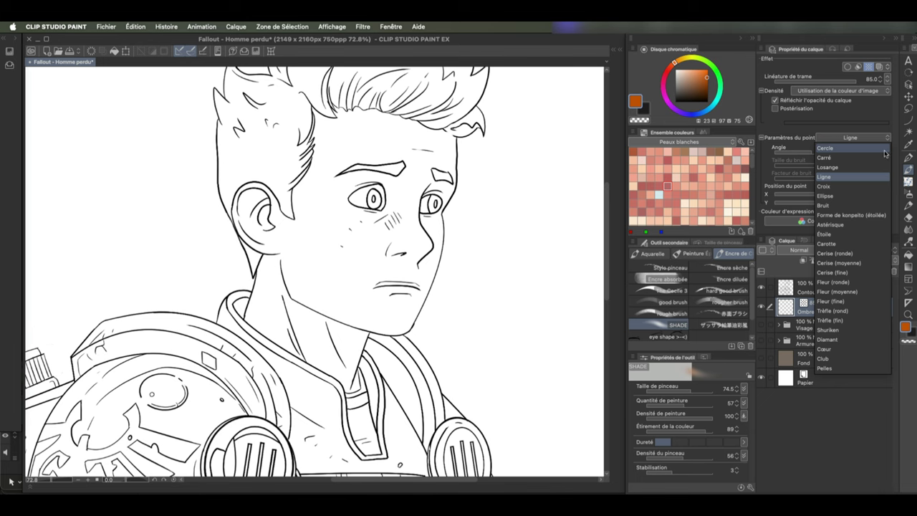
{"action": "left_click", "coordinate": [853, 176]}
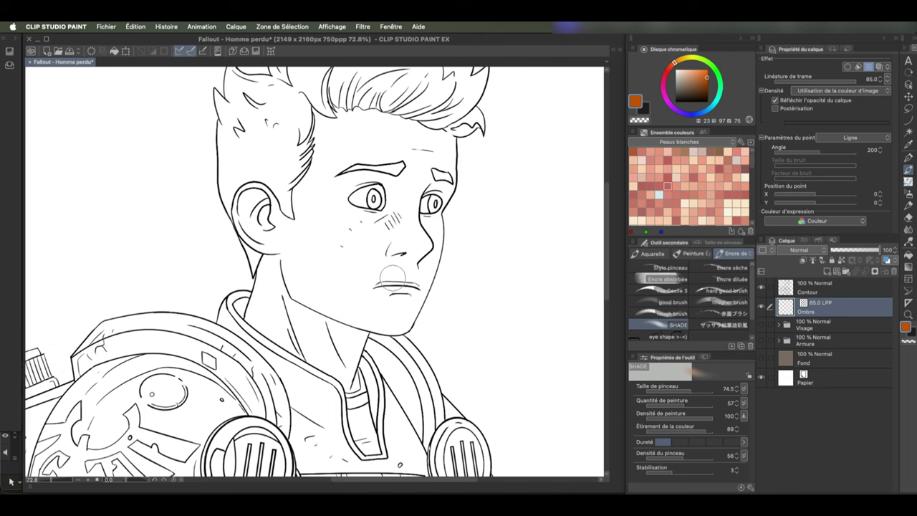
Step: Paint a line-tone shadow over the neck on the Ombre layer with the SHADE brush at size 172.7, and erase the overflow
{"action": "left_click_drag", "start_coordinate": [458, 281], "coordinate": [462, 280]}
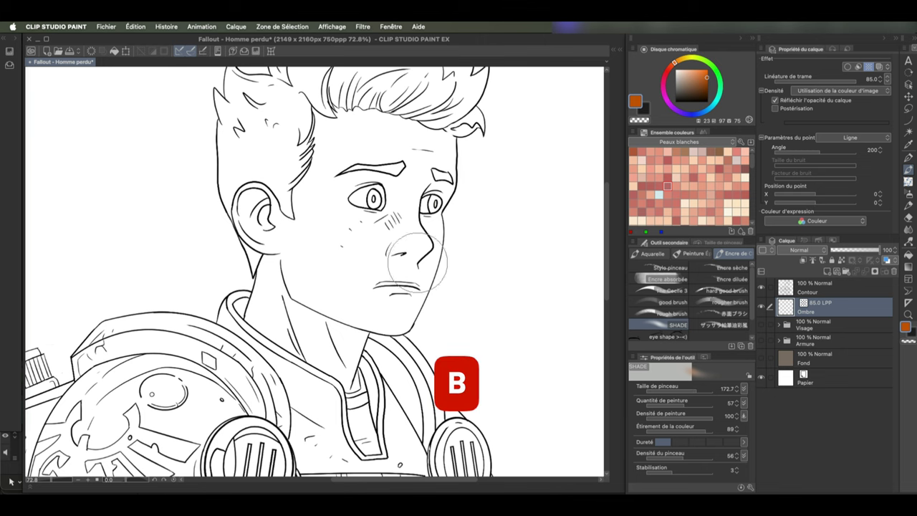
{"action": "left_click_drag", "start_coordinate": [329, 288], "coordinate": [270, 292]}
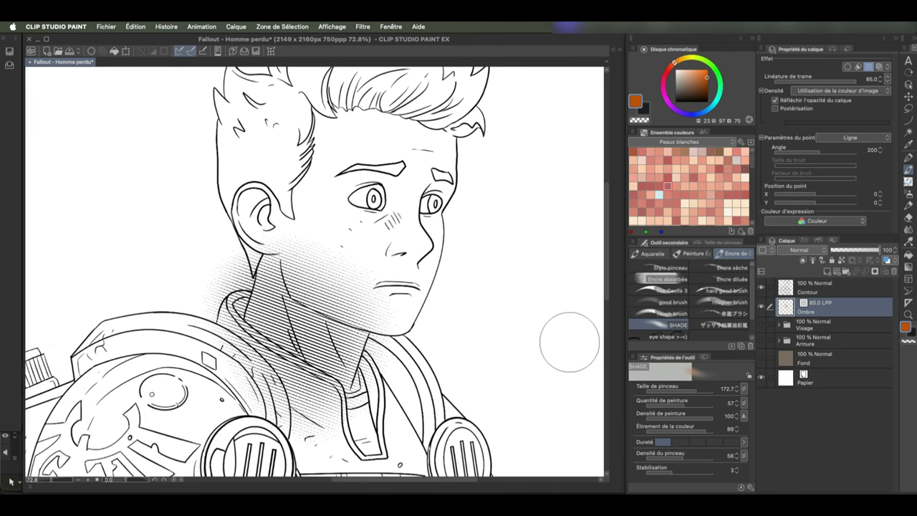
{"action": "key", "text": "e"}
{"action": "left_click_drag", "start_coordinate": [295, 251], "coordinate": [373, 308]}
{"action": "mouse_move", "coordinate": [248, 265]}
{"action": "left_mouse_down"}
{"action": "mouse_move", "coordinate": [219, 307]}
{"action": "mouse_move", "coordinate": [336, 416]}
{"action": "mouse_move", "coordinate": [474, 281]}
{"action": "left_mouse_up"}
{"action": "left_click", "coordinate": [368, 413], "text": "alt"}
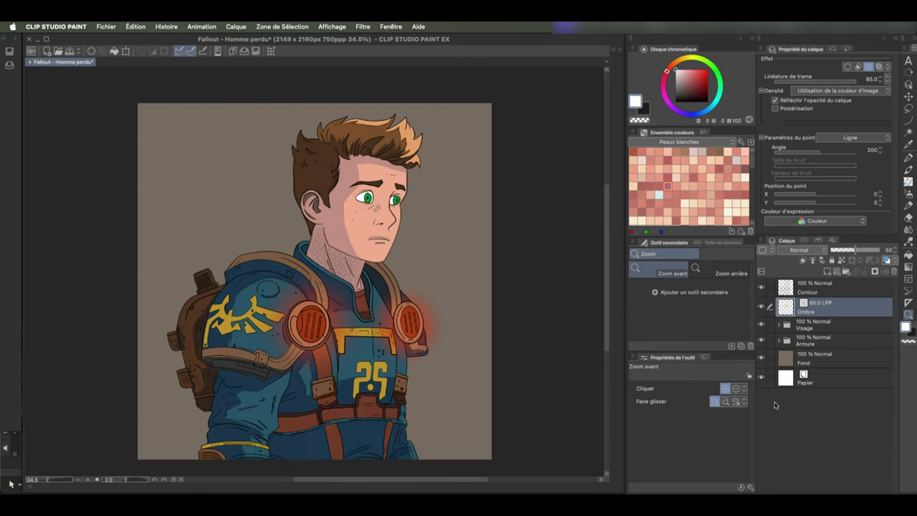
{"action": "left_click", "coordinate": [813, 250]}
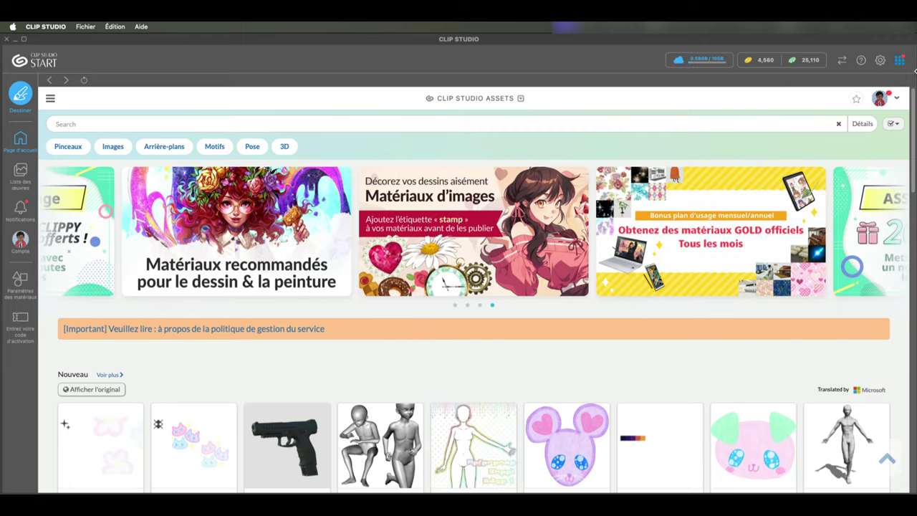
Step: In CLIP STUDIO ASSETS, look through the detailed search filters, the search-condition saving options and the materials on the home page
{"action": "left_click", "coordinate": [863, 124]}
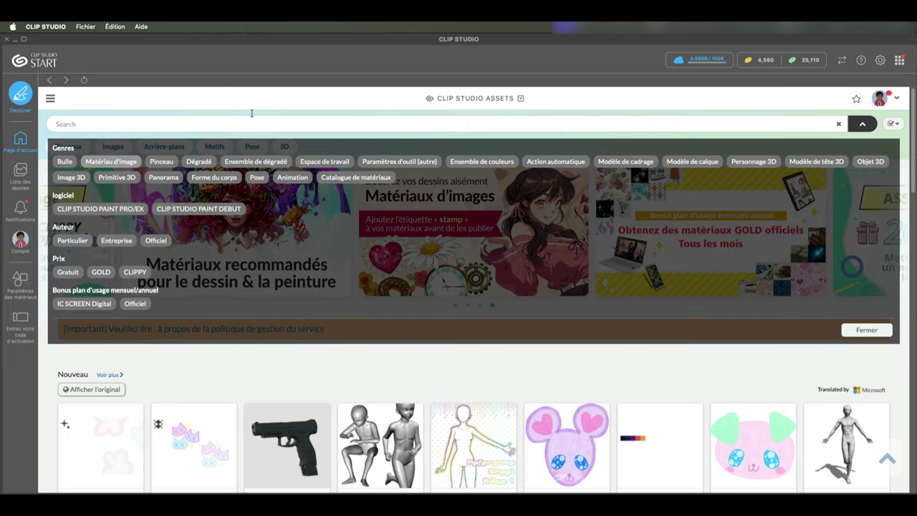
{"action": "left_click", "coordinate": [873, 332]}
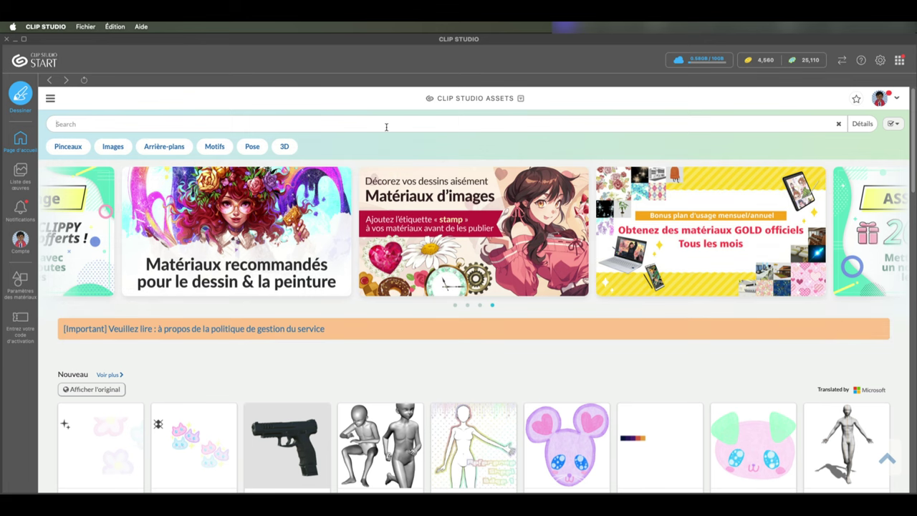
{"action": "left_click", "coordinate": [893, 124]}
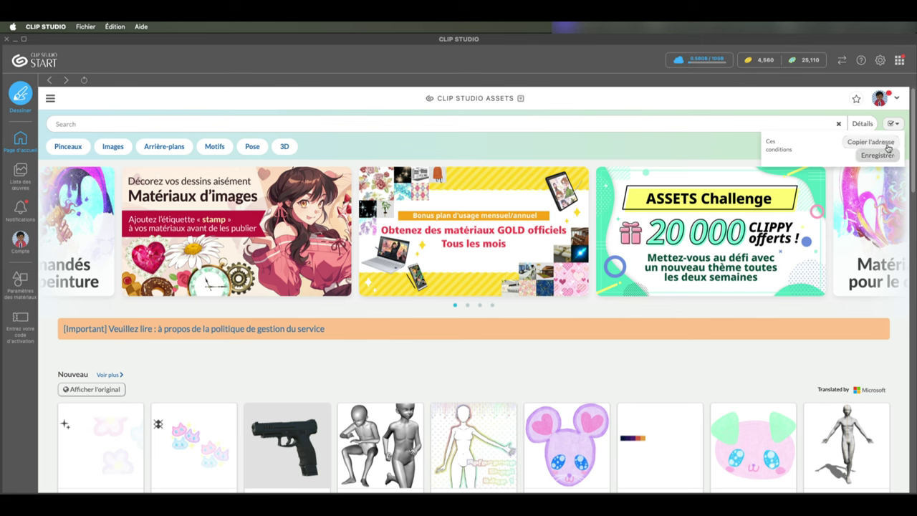
{"action": "scroll", "coordinate": [399, 129], "scroll_direction": "down", "scroll_amount": 10}
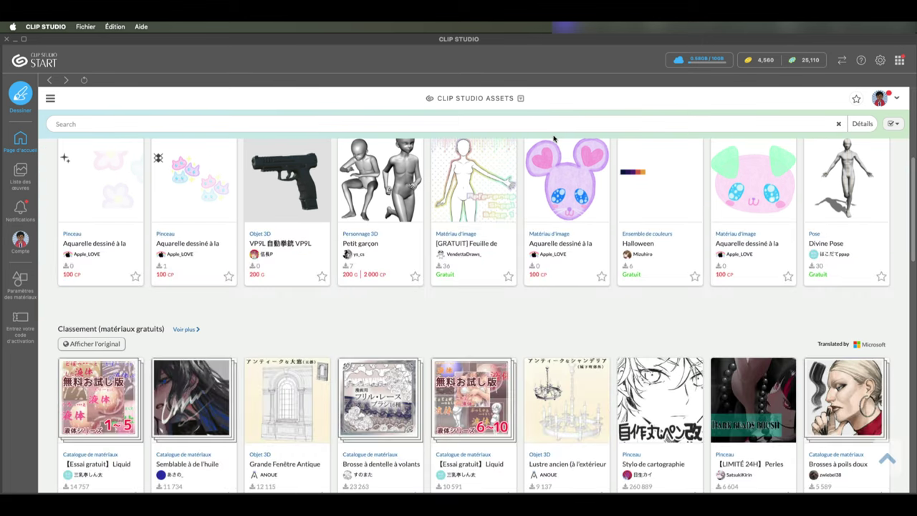
{"action": "scroll", "coordinate": [553, 138], "scroll_direction": "up", "scroll_amount": 10}
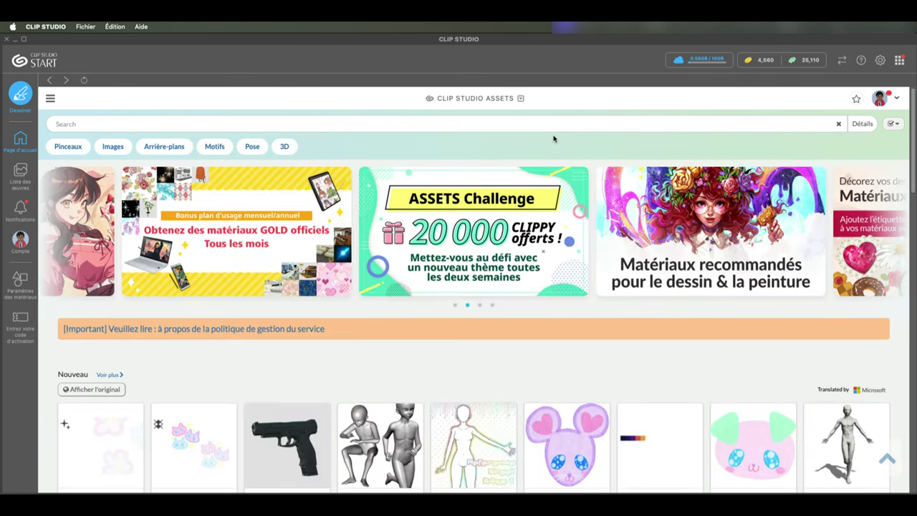
Step: Filter the materials to brushes and open the page of the Effacer le long bord (Erase Along Edge) eraser
{"action": "left_click", "coordinate": [64, 148]}
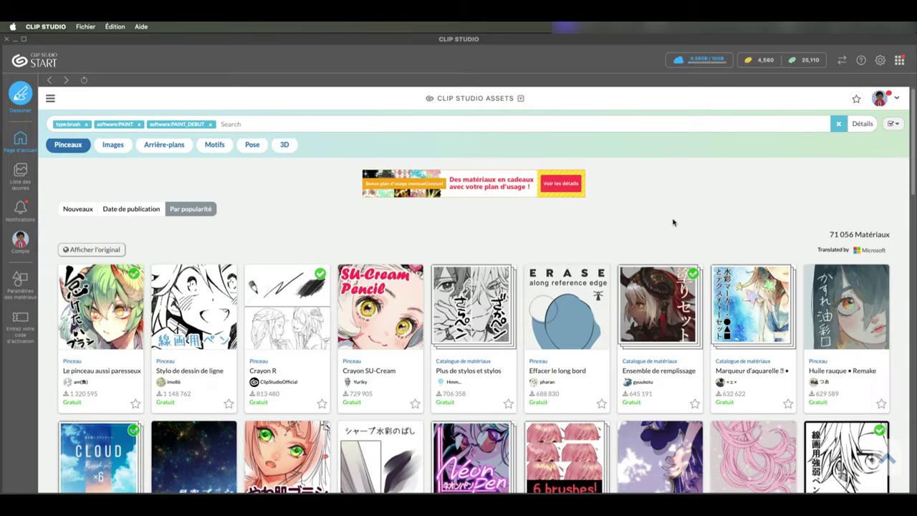
{"action": "scroll", "coordinate": [673, 222], "scroll_direction": "down", "scroll_amount": 1}
{"action": "left_click", "coordinate": [566, 301]}
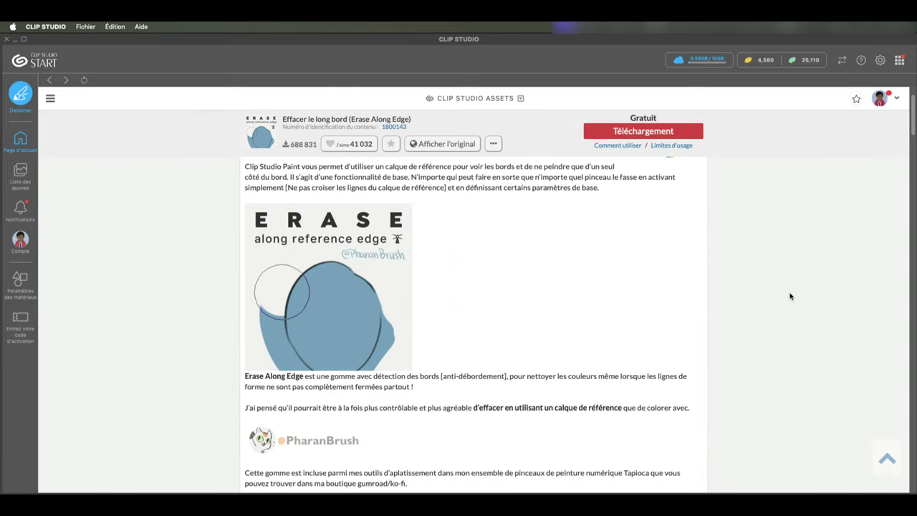
Step: Try adding the Erase Along Edge eraser to the favourites and liking it, and withdraw both marks
{"action": "left_click", "coordinate": [391, 144]}
{"action": "left_click", "coordinate": [346, 144]}
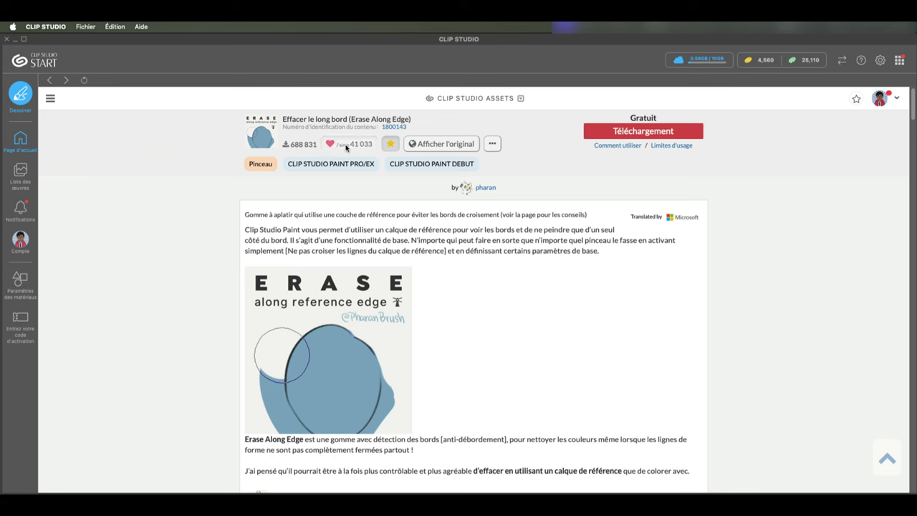
{"action": "left_click", "coordinate": [347, 146]}
{"action": "left_click", "coordinate": [391, 145]}
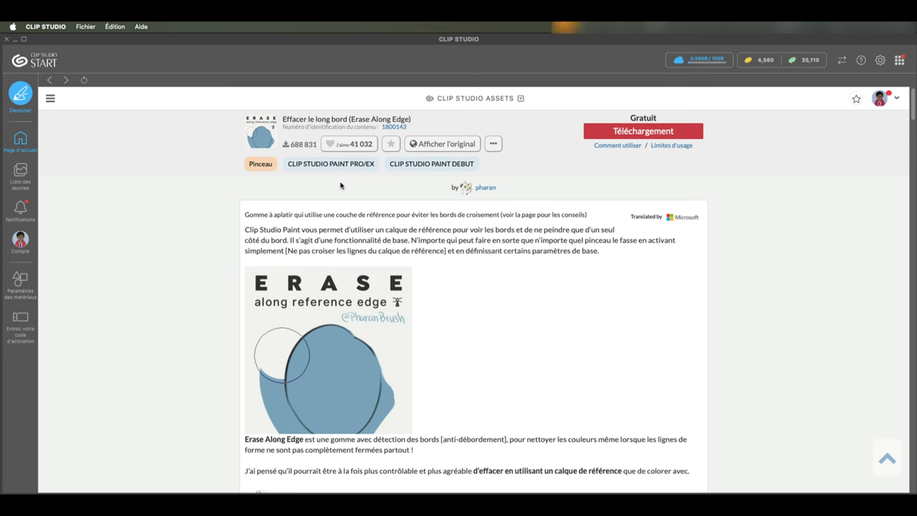
Step: Show the original-language text of the Erase Along Edge page, return to the French translation, and read through its description and usage instructions
{"action": "left_click", "coordinate": [450, 145]}
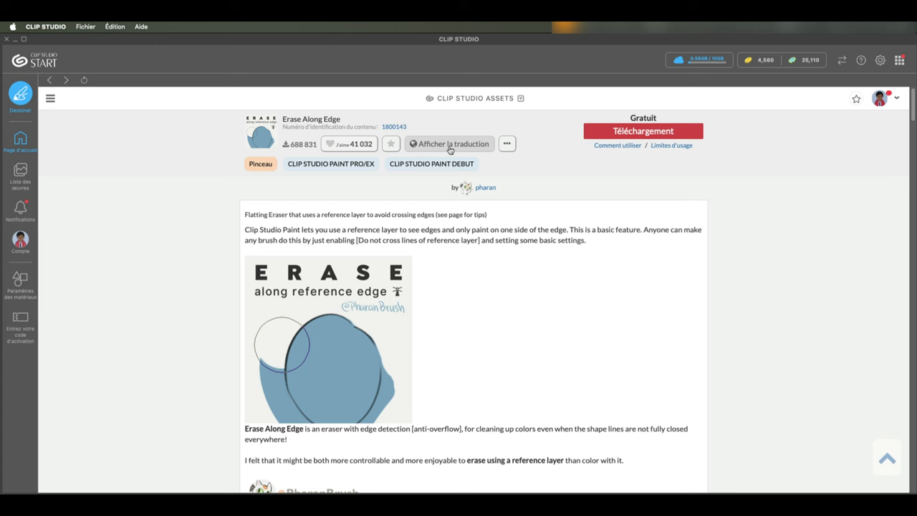
{"action": "left_click", "coordinate": [449, 145]}
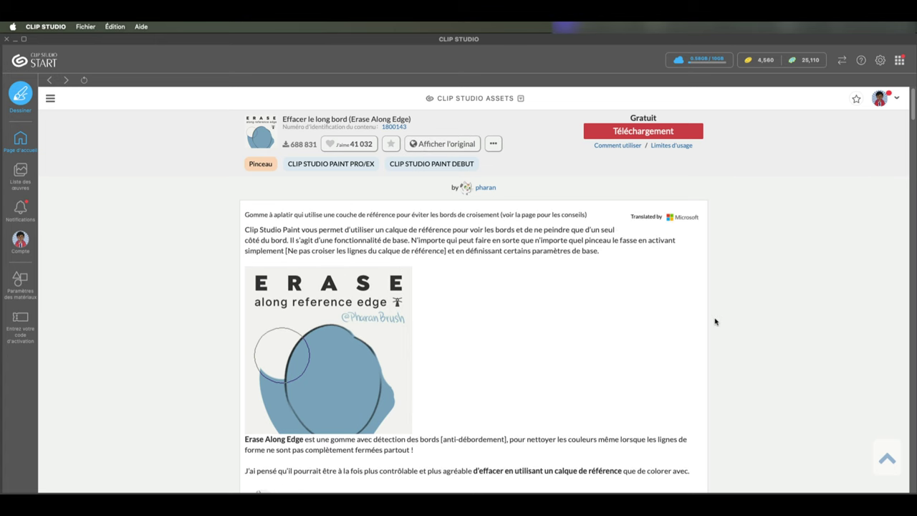
{"action": "scroll", "coordinate": [714, 321], "scroll_direction": "down", "scroll_amount": 10}
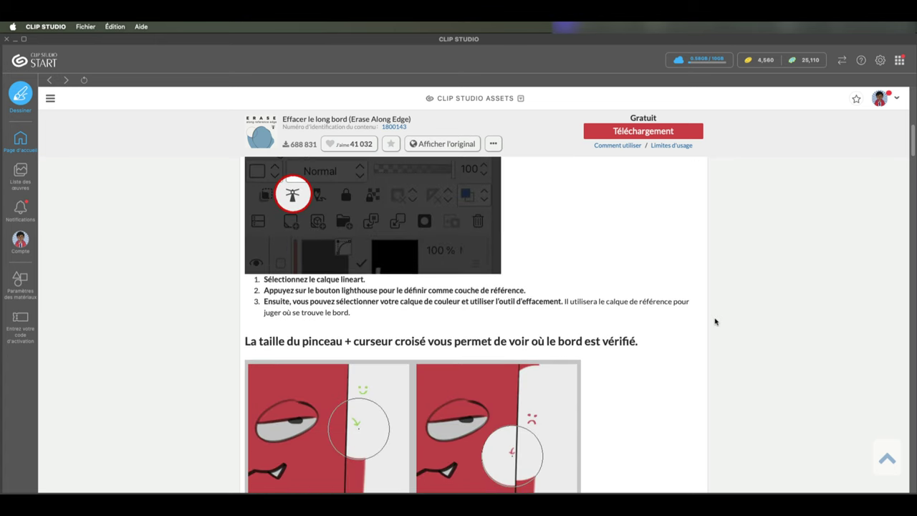
{"action": "scroll", "coordinate": [714, 322], "scroll_direction": "down", "scroll_amount": 10}
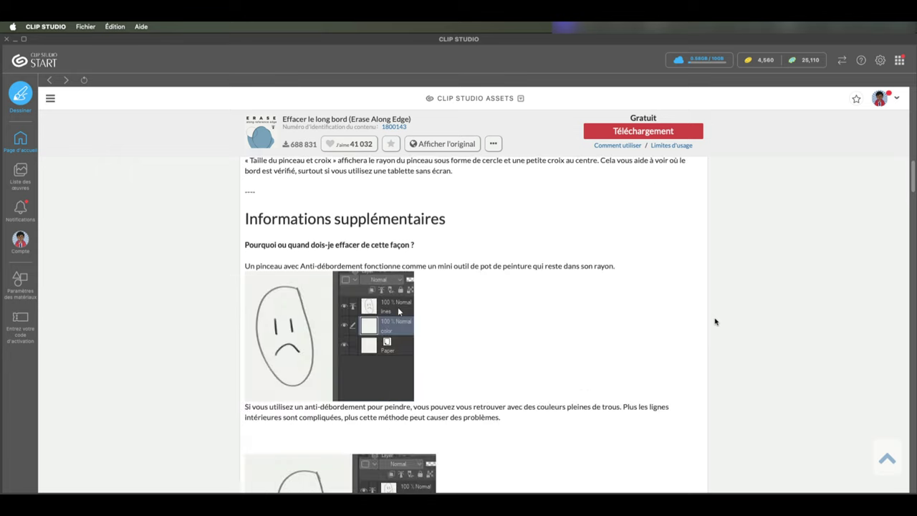
{"action": "scroll", "coordinate": [714, 321], "scroll_direction": "down", "scroll_amount": 5}
{"action": "scroll", "coordinate": [714, 322], "scroll_direction": "up", "scroll_amount": 10}
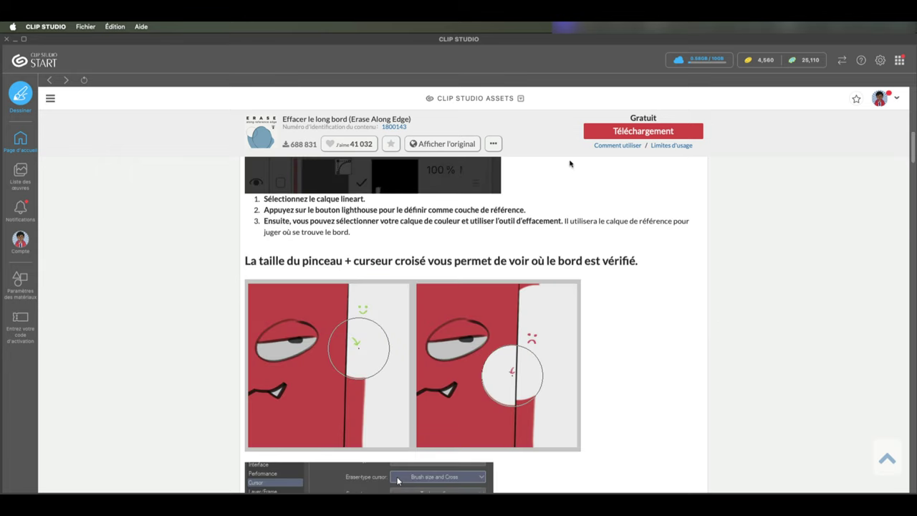
{"action": "scroll", "coordinate": [569, 164], "scroll_direction": "up", "scroll_amount": 10}
Step: Return to the brush results, view the categories in the site's navigation list, and close it
{"action": "left_click", "coordinate": [50, 80]}
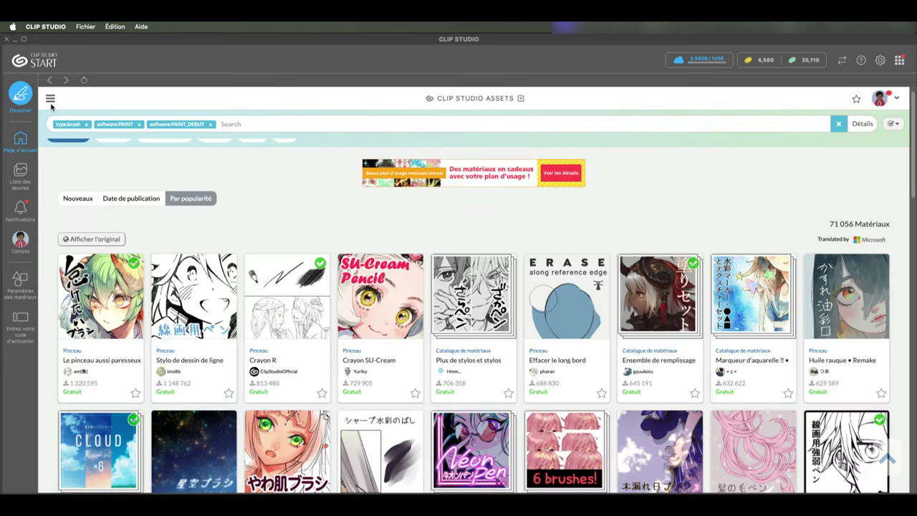
{"action": "left_click", "coordinate": [50, 101]}
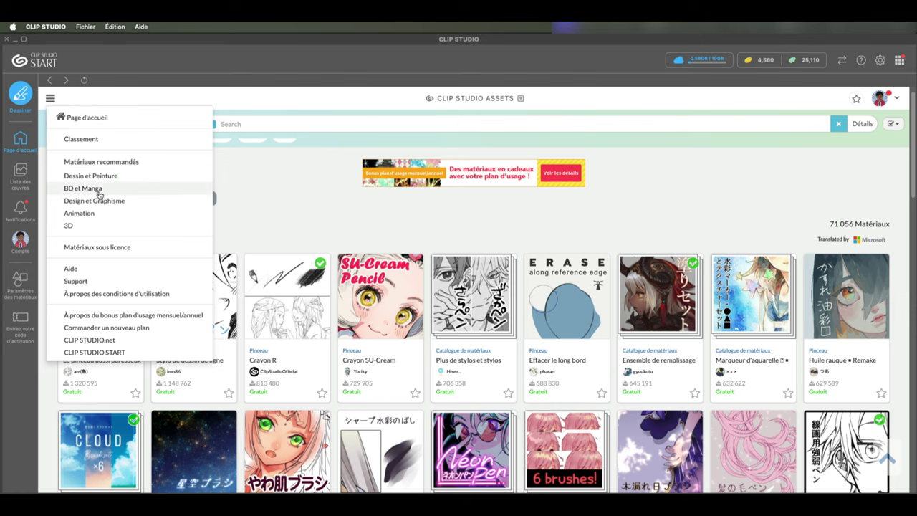
{"action": "left_click", "coordinate": [630, 225]}
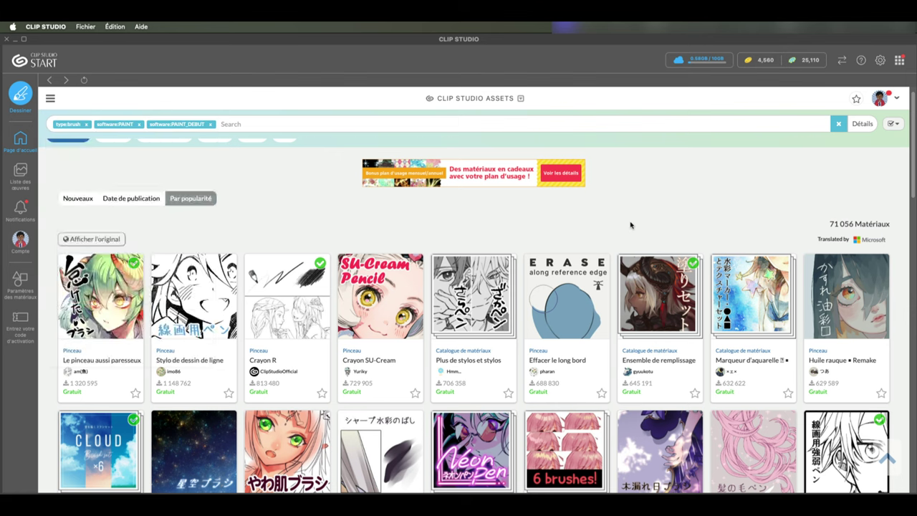
Step: Look through the brush results, clear the brush and software filters, and search the materials for "car"
{"action": "scroll", "coordinate": [630, 225], "scroll_direction": "down", "scroll_amount": 15}
{"action": "scroll", "coordinate": [628, 225], "scroll_direction": "up", "scroll_amount": 5}
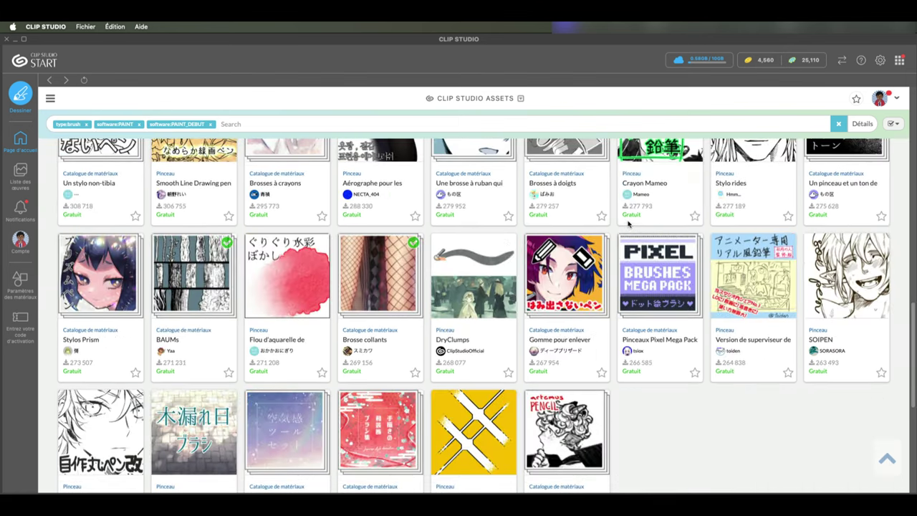
{"action": "scroll", "coordinate": [628, 225], "scroll_direction": "up", "scroll_amount": 10}
{"action": "left_click", "coordinate": [516, 126]}
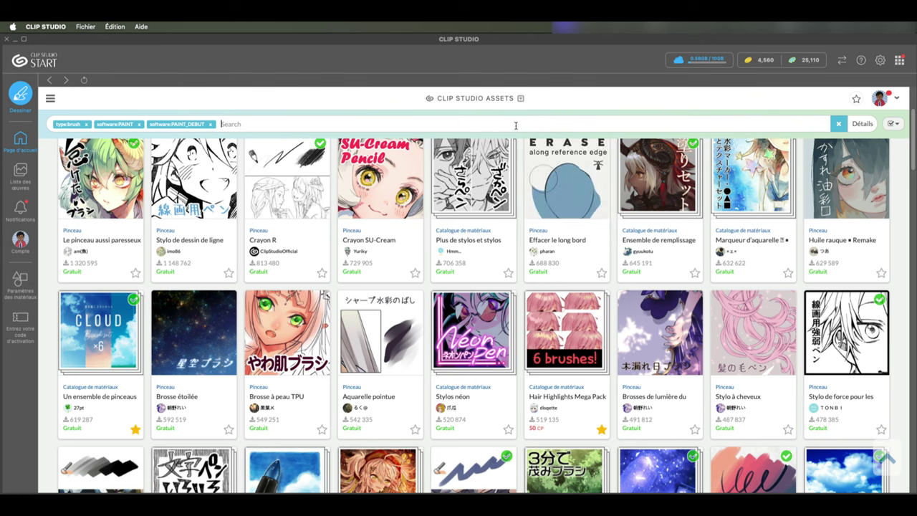
{"action": "left_click", "coordinate": [210, 124]}
{"action": "left_click", "coordinate": [140, 125]}
{"action": "left_click", "coordinate": [87, 125]}
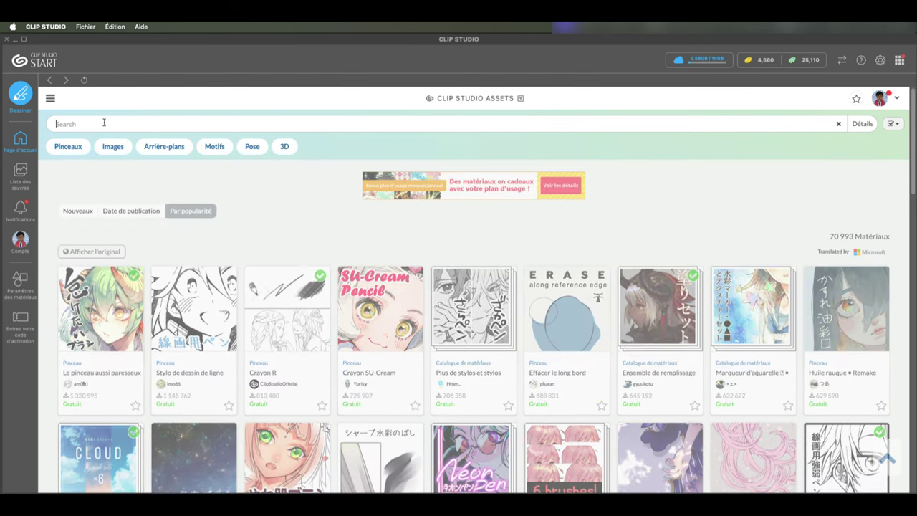
{"action": "type", "text": "car"}
{"action": "key", "text": "Return"}
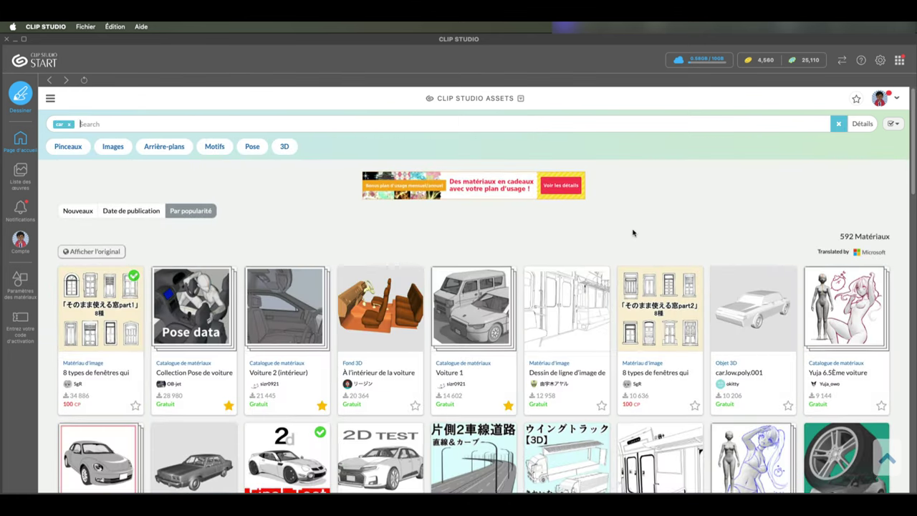
Step: Browse the car results and add the Coupe_Custom_test_final image material to the favourites
{"action": "scroll", "coordinate": [633, 233], "scroll_direction": "down", "scroll_amount": 6}
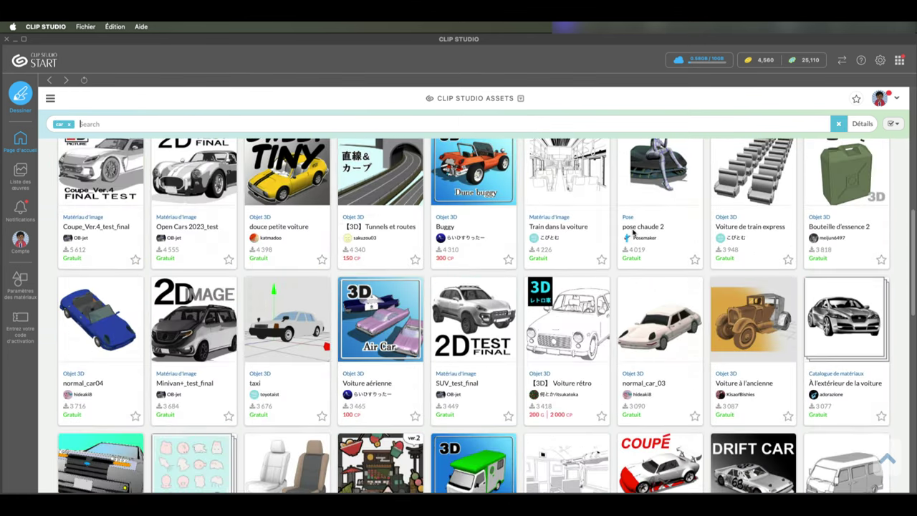
{"action": "scroll", "coordinate": [633, 231], "scroll_direction": "up", "scroll_amount": 4}
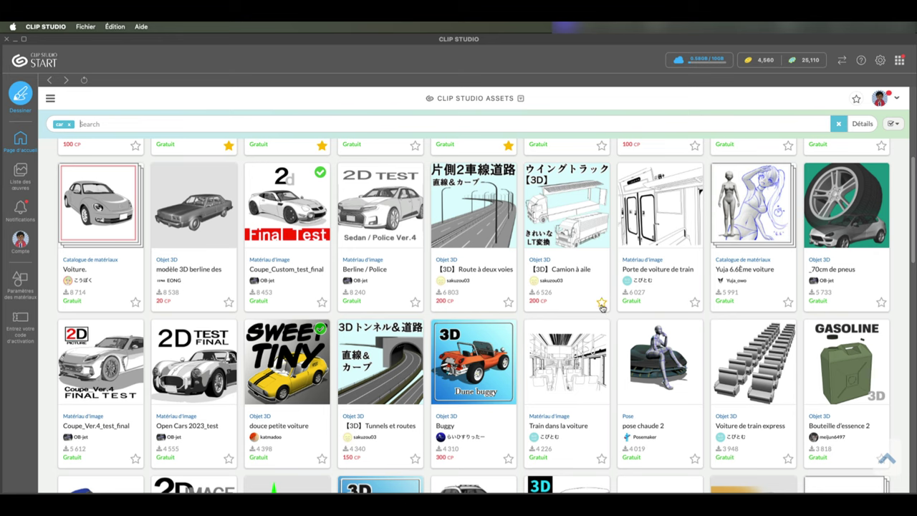
{"action": "scroll", "coordinate": [370, 295], "scroll_direction": "up", "scroll_amount": 2}
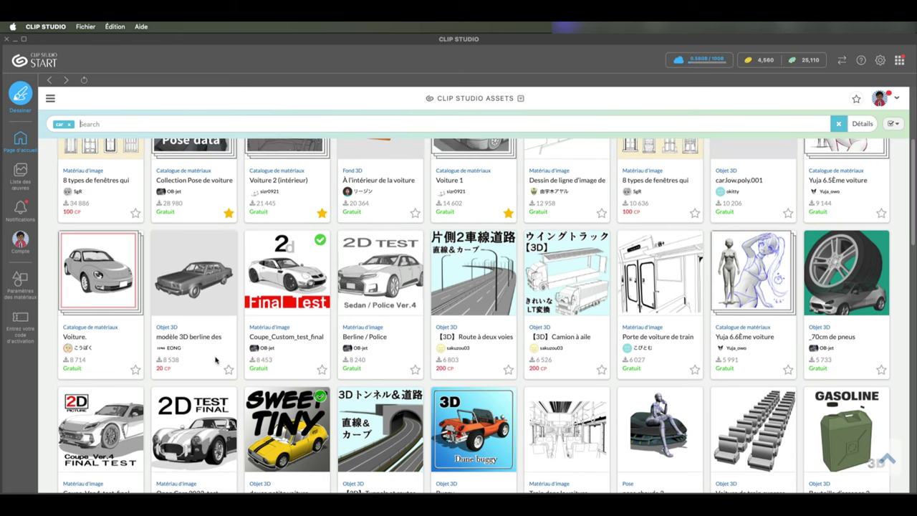
{"action": "left_click", "coordinate": [322, 369]}
{"action": "scroll", "coordinate": [246, 384], "scroll_direction": "up", "scroll_amount": 3}
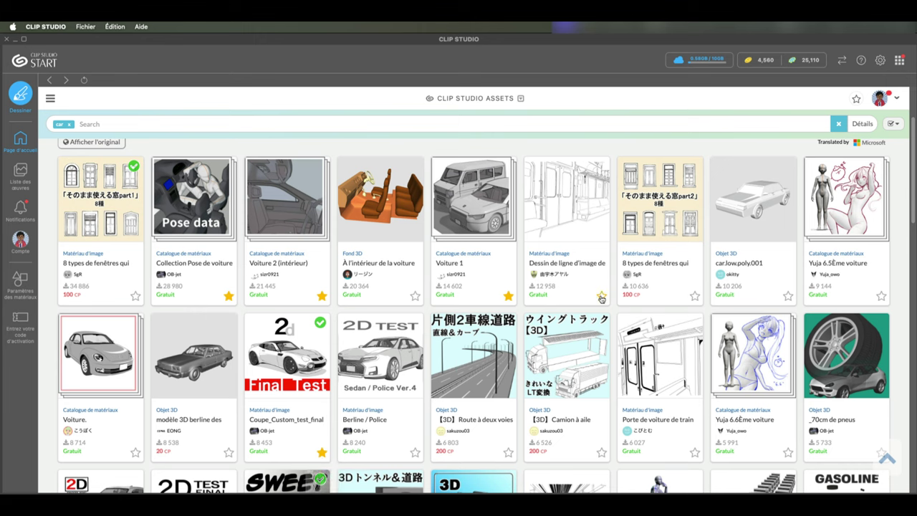
{"action": "scroll", "coordinate": [650, 152], "scroll_direction": "up", "scroll_amount": 3}
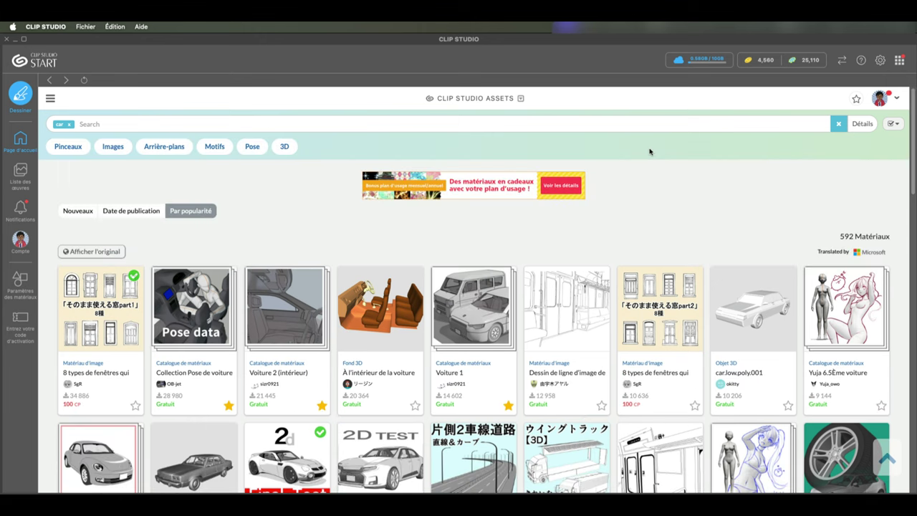
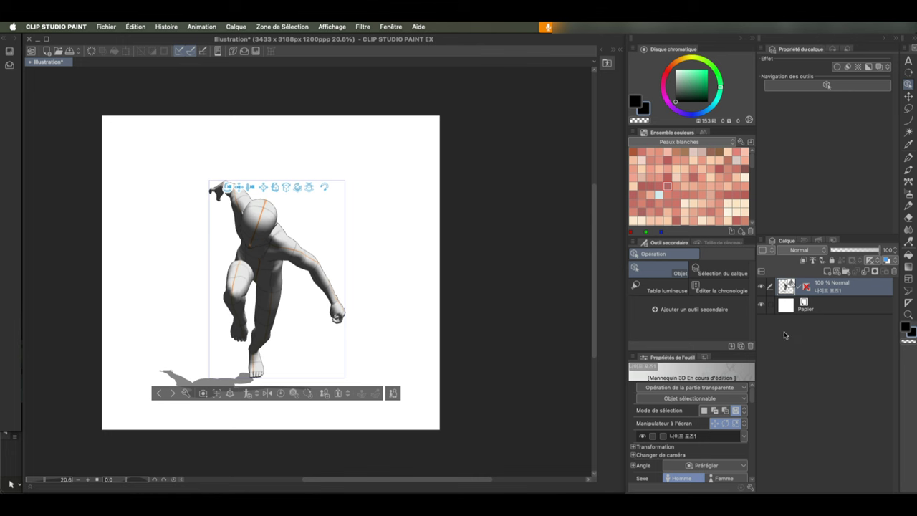
Step: Reorient the camera on the running mannequin, trying front bust and rear high-angle presets and ending on the full-body front preset
{"action": "left_click_drag", "start_coordinate": [401, 265], "coordinate": [290, 177]}
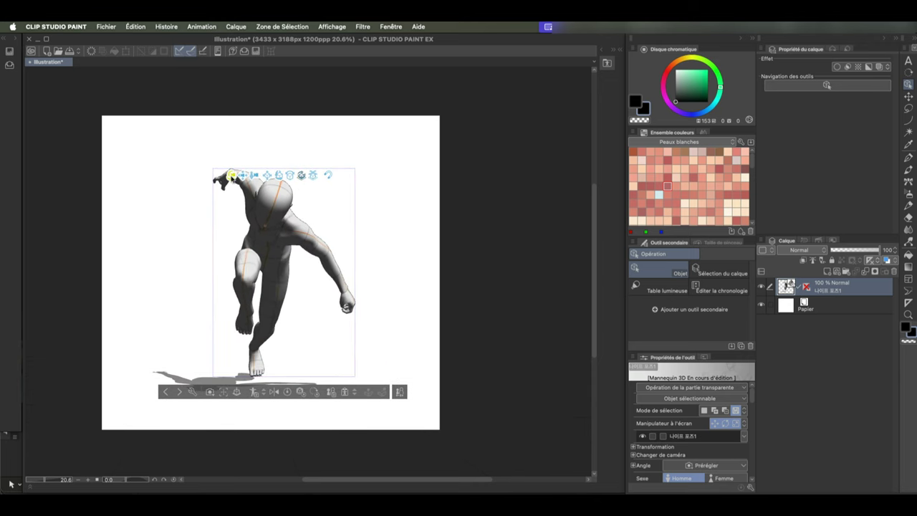
{"action": "left_click_drag", "start_coordinate": [302, 179], "coordinate": [318, 211]}
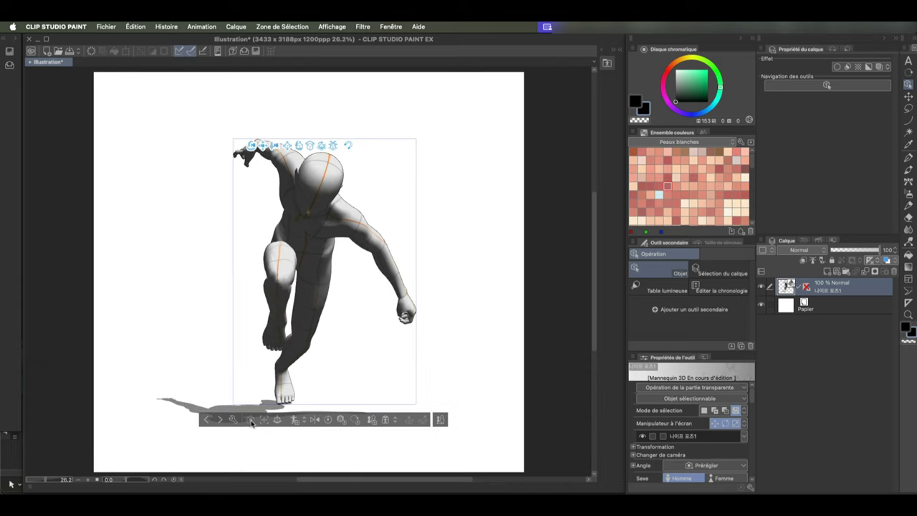
{"action": "left_click", "coordinate": [250, 420]}
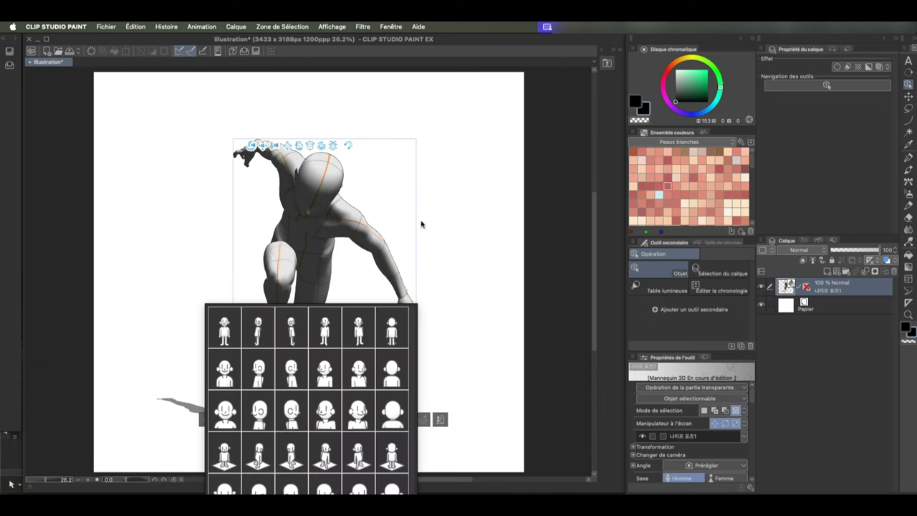
{"action": "left_click", "coordinate": [224, 369]}
{"action": "left_click", "coordinate": [391, 453]}
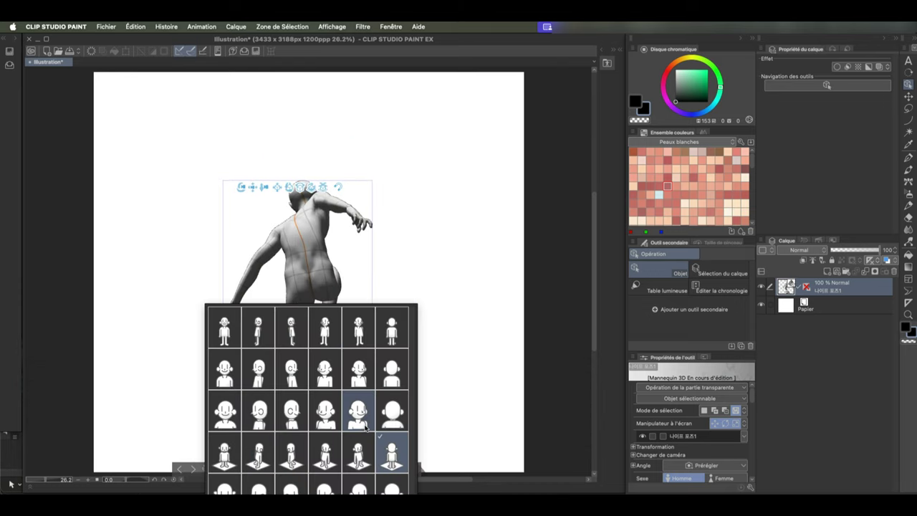
{"action": "left_click", "coordinate": [224, 329]}
{"action": "left_click", "coordinate": [442, 275]}
Step: Slightly adjust the head in the mannequin's body-shape settings, go through the other adjustable body parts, and close the settings
{"action": "left_click", "coordinate": [440, 419]}
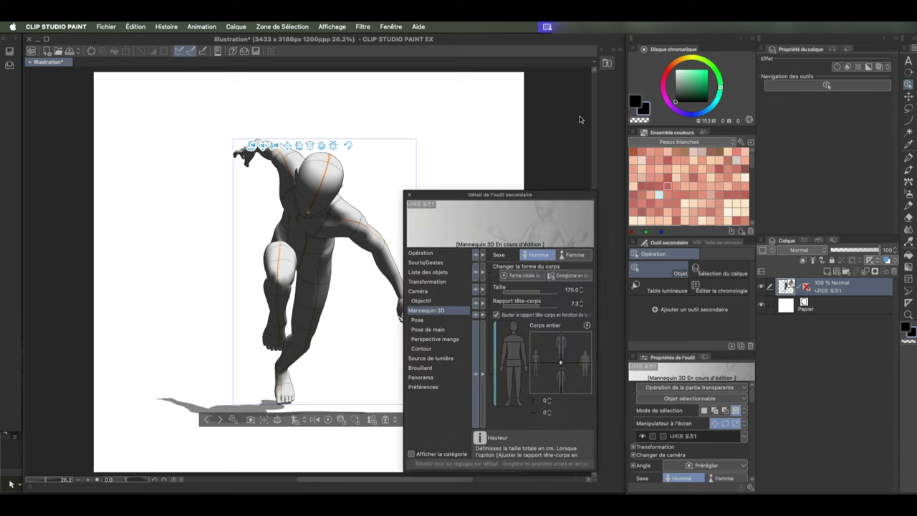
{"action": "left_click", "coordinate": [513, 326]}
{"action": "mouse_move", "coordinate": [562, 363]}
{"action": "left_mouse_down"}
{"action": "mouse_move", "coordinate": [578, 352]}
{"action": "mouse_move", "coordinate": [556, 368]}
{"action": "mouse_move", "coordinate": [578, 364]}
{"action": "mouse_move", "coordinate": [571, 371]}
{"action": "mouse_move", "coordinate": [556, 367]}
{"action": "mouse_move", "coordinate": [567, 365]}
{"action": "mouse_move", "coordinate": [552, 387]}
{"action": "mouse_move", "coordinate": [563, 365]}
{"action": "left_mouse_up"}
{"action": "left_click", "coordinate": [512, 333]}
{"action": "left_click", "coordinate": [513, 348]}
{"action": "left_click", "coordinate": [509, 364]}
{"action": "left_click", "coordinate": [511, 378]}
{"action": "left_click", "coordinate": [409, 194]}
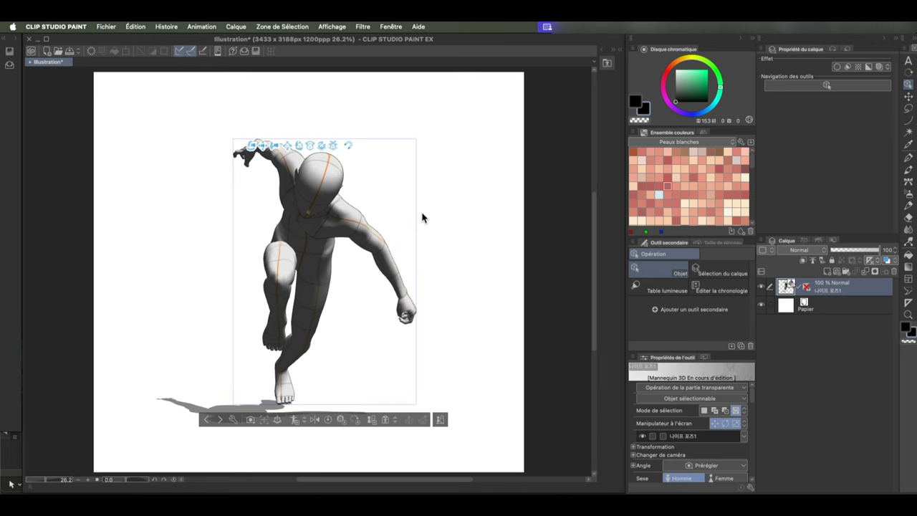
Step: Orbit the camera to a side view of the running mannequin and reposition its raised arm at the elbow and wrist
{"action": "left_click_drag", "start_coordinate": [251, 145], "coordinate": [303, 167]}
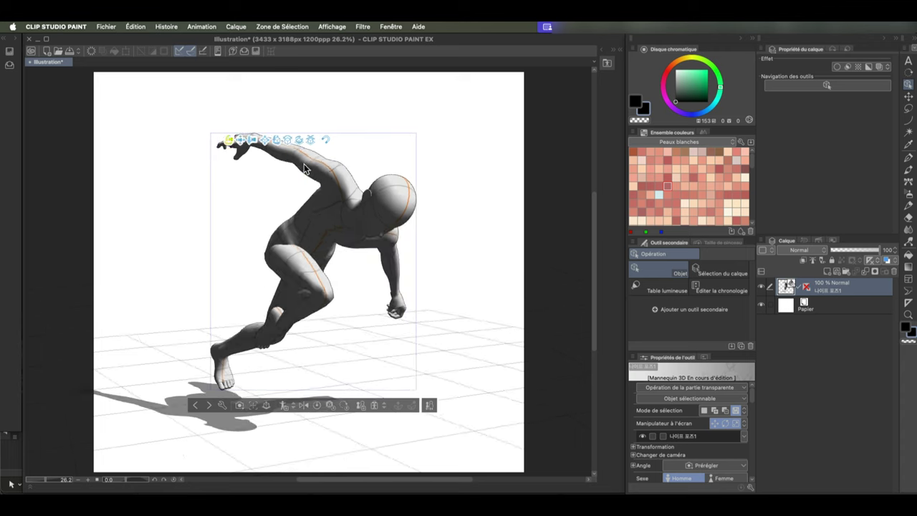
{"action": "key", "text": "super+plus"}
{"action": "key", "text": "super+plus"}
{"action": "left_click_drag", "start_coordinate": [486, 126], "coordinate": [395, 278]}
{"action": "left_click", "coordinate": [433, 247]}
{"action": "left_click", "coordinate": [229, 168]}
{"action": "left_click_drag", "start_coordinate": [229, 168], "coordinate": [251, 150]}
{"action": "left_click", "coordinate": [122, 198]}
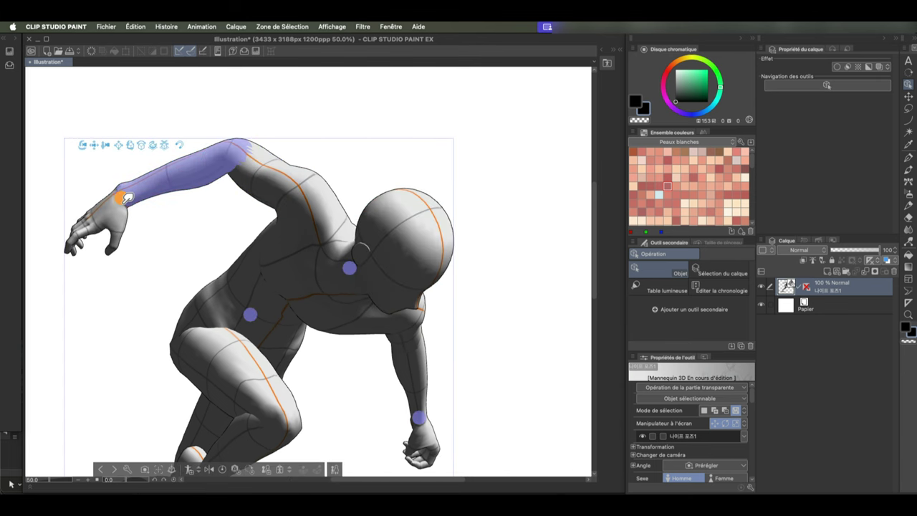
{"action": "left_click_drag", "start_coordinate": [168, 217], "coordinate": [174, 206]}
Step: Bend the fingers of the mannequin's raised hand with the rotation manipulator
{"action": "scroll", "coordinate": [143, 242], "scroll_direction": "up", "scroll_amount": 2}
{"action": "left_click", "coordinate": [236, 252]}
{"action": "left_click_drag", "start_coordinate": [254, 251], "coordinate": [219, 251]}
{"action": "left_click", "coordinate": [222, 247]}
{"action": "left_click", "coordinate": [203, 293]}
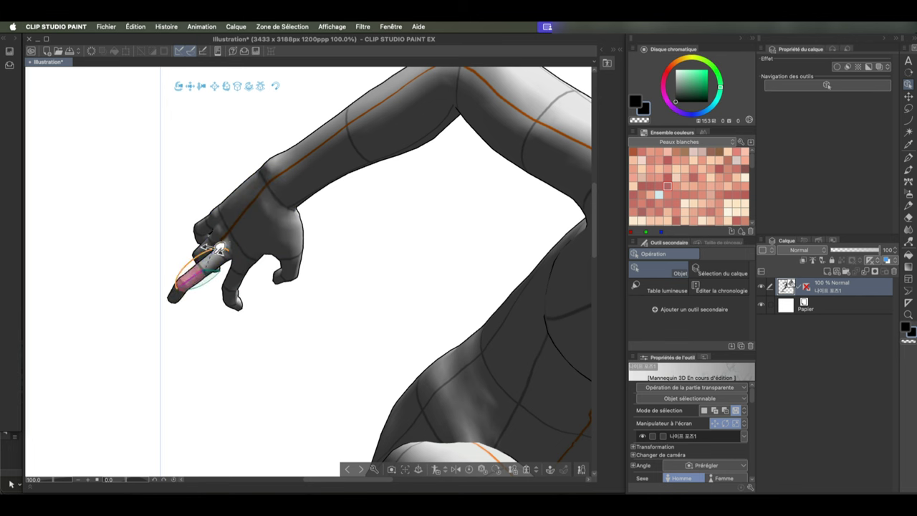
Step: Select the hands in the mannequin's body-shape settings and try adjusting their proportions
{"action": "key", "text": "super+space"}
{"action": "left_click_drag", "start_coordinate": [407, 282], "coordinate": [494, 290]}
{"action": "left_click_drag", "start_coordinate": [471, 339], "coordinate": [420, 287]}
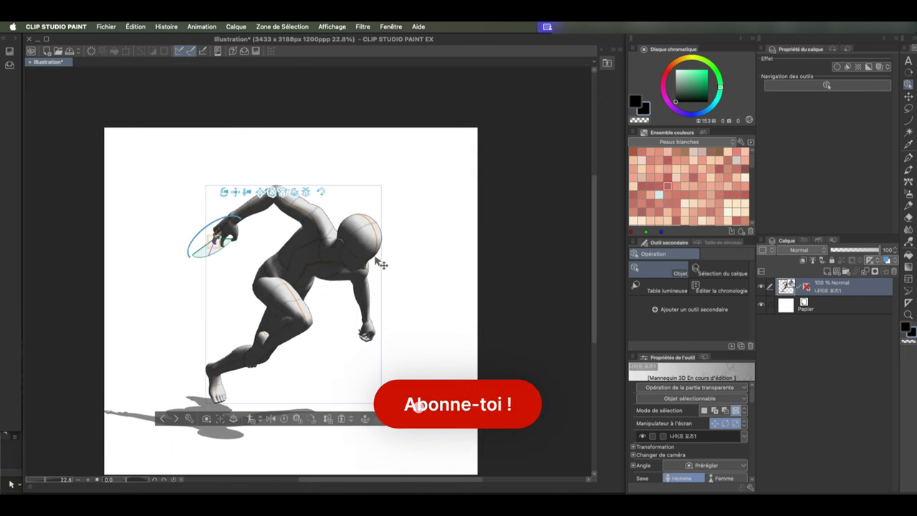
{"action": "left_click", "coordinate": [423, 419]}
{"action": "left_click", "coordinate": [504, 368]}
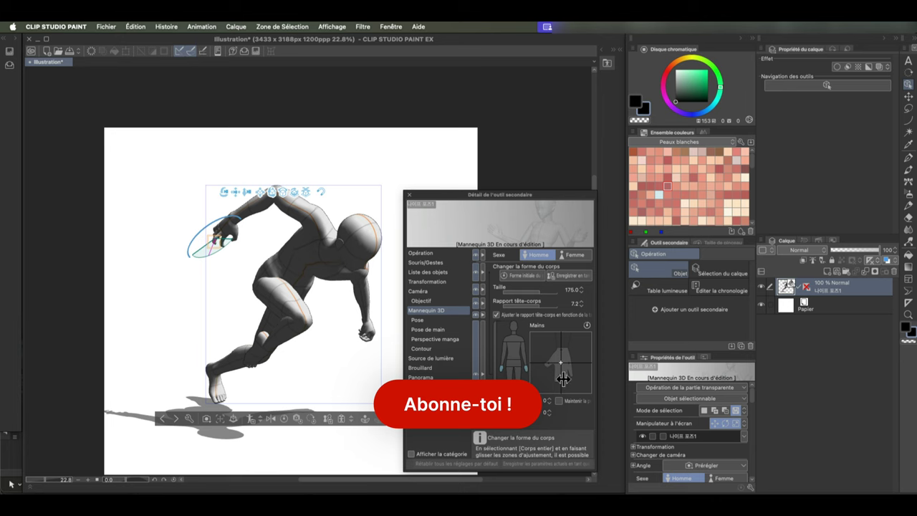
{"action": "key", "text": "super+space"}
{"action": "left_click_drag", "start_coordinate": [278, 240], "coordinate": [315, 242]}
{"action": "mouse_move", "coordinate": [566, 366]}
{"action": "left_mouse_down"}
{"action": "mouse_move", "coordinate": [576, 368]}
{"action": "mouse_move", "coordinate": [559, 358]}
{"action": "left_mouse_up"}
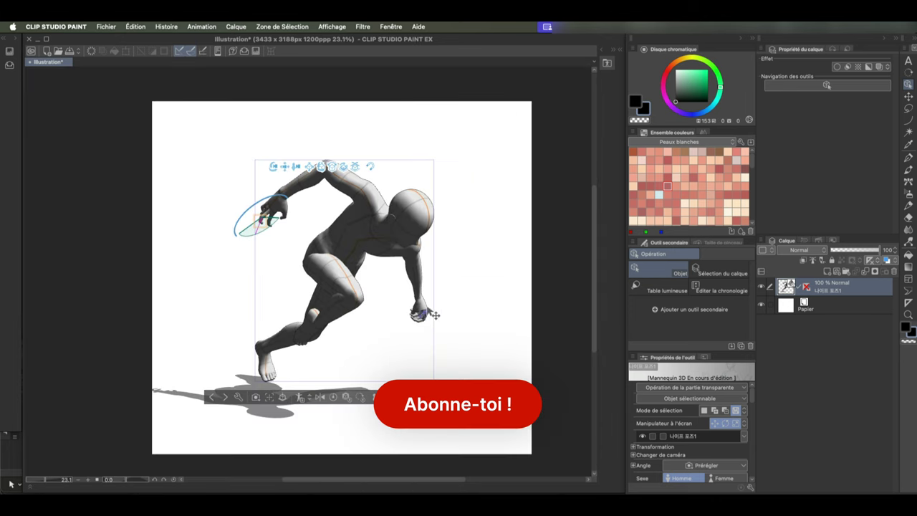
Step: Select the mannequin's lowered hand and open its Pose de main settings with the hand in close view
{"action": "left_click", "coordinate": [433, 314]}
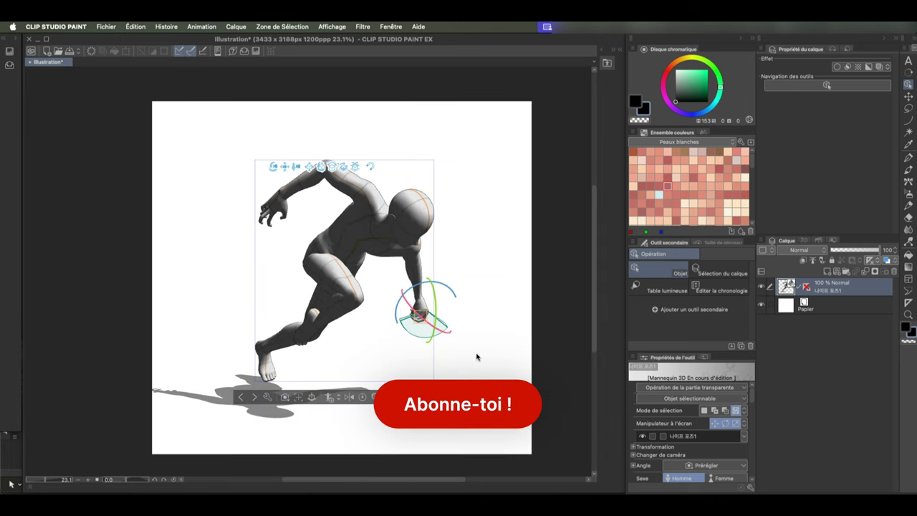
{"action": "left_click_drag", "start_coordinate": [403, 329], "coordinate": [376, 328]}
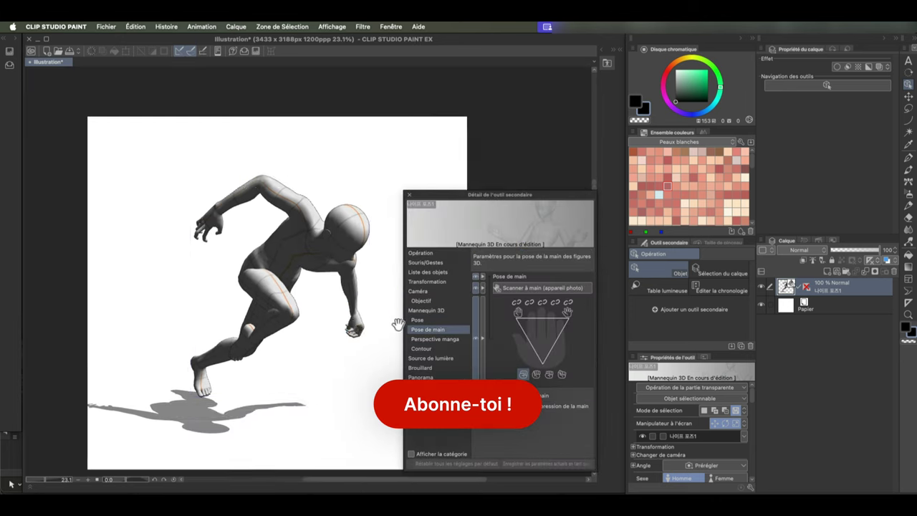
{"action": "key", "text": "super+space"}
{"action": "left_click_drag", "start_coordinate": [351, 337], "coordinate": [390, 339]}
{"action": "key", "text": "space"}
{"action": "left_click_drag", "start_coordinate": [272, 282], "coordinate": [240, 225]}
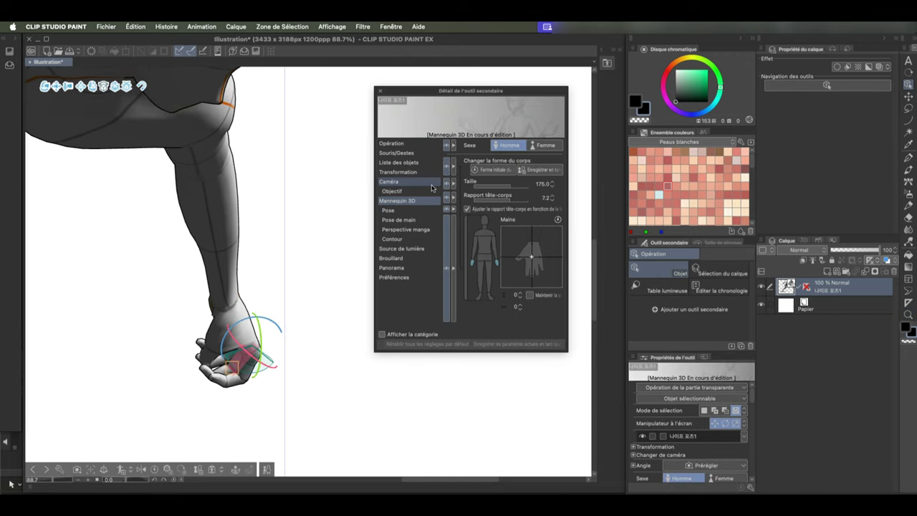
{"action": "left_click", "coordinate": [398, 219]}
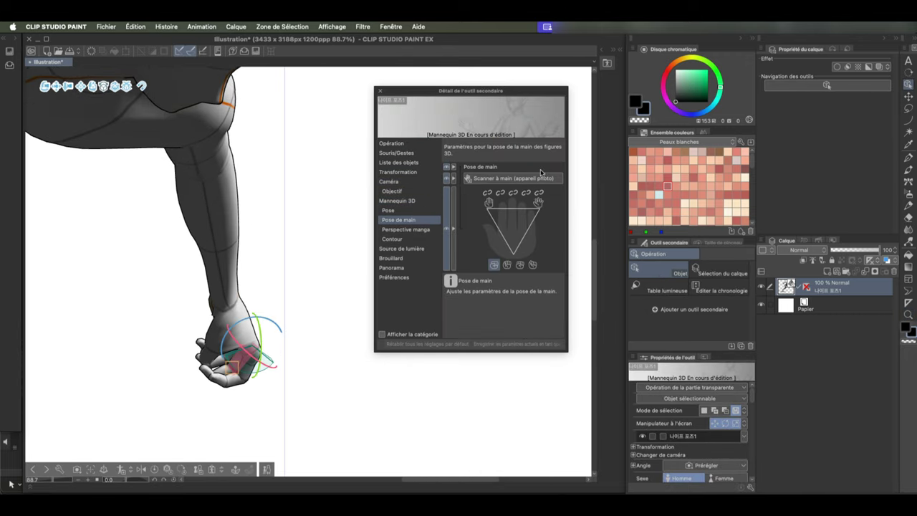
Step: Toggle the locks of individual fingers and adjust how far the lowered hand's fingers curl and spread in the hand-pose control
{"action": "left_click", "coordinate": [500, 195]}
{"action": "left_click", "coordinate": [512, 194]}
{"action": "mouse_move", "coordinate": [511, 221]}
{"action": "left_mouse_down"}
{"action": "mouse_move", "coordinate": [510, 212]}
{"action": "mouse_move", "coordinate": [521, 225]}
{"action": "mouse_move", "coordinate": [510, 236]}
{"action": "left_mouse_up"}
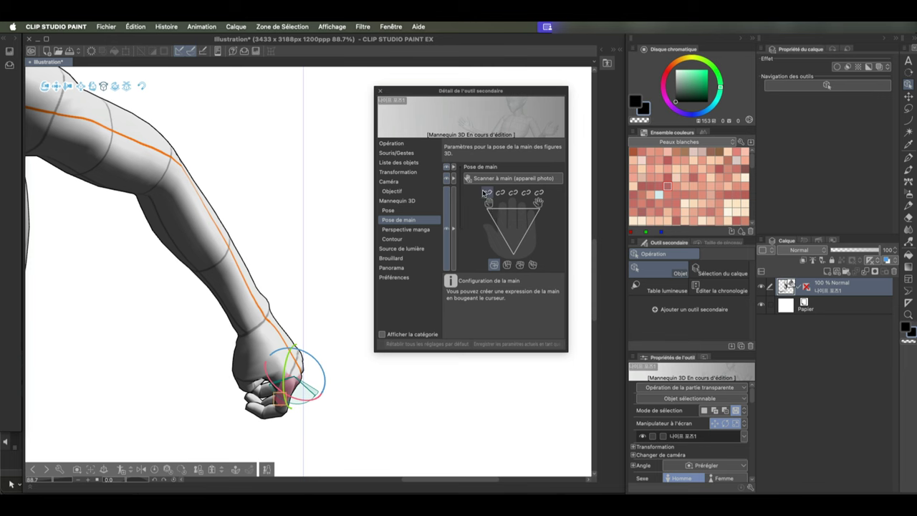
{"action": "left_click_drag", "start_coordinate": [520, 219], "coordinate": [530, 213]}
{"action": "left_click", "coordinate": [494, 266]}
{"action": "left_click", "coordinate": [508, 223]}
{"action": "left_click_drag", "start_coordinate": [507, 223], "coordinate": [510, 222]}
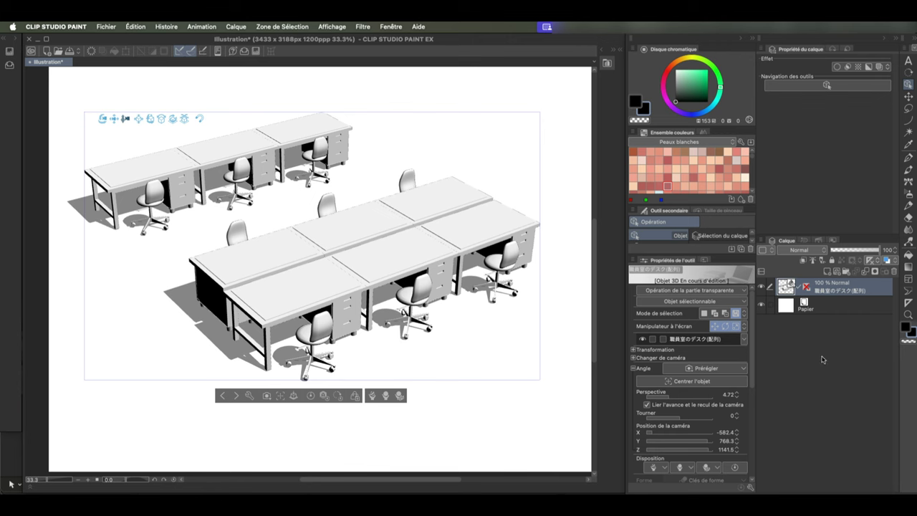
Step: Make a rasterized duplicate of the 3D office desks layer and hide the original 3D layer
{"action": "key", "text": "super+j"}
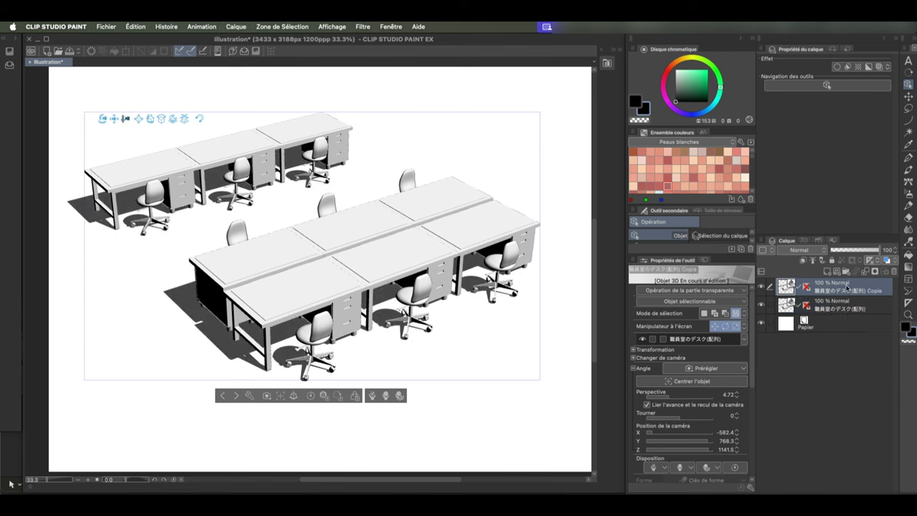
{"action": "right_click", "coordinate": [846, 289]}
{"action": "left_click", "coordinate": [763, 418]}
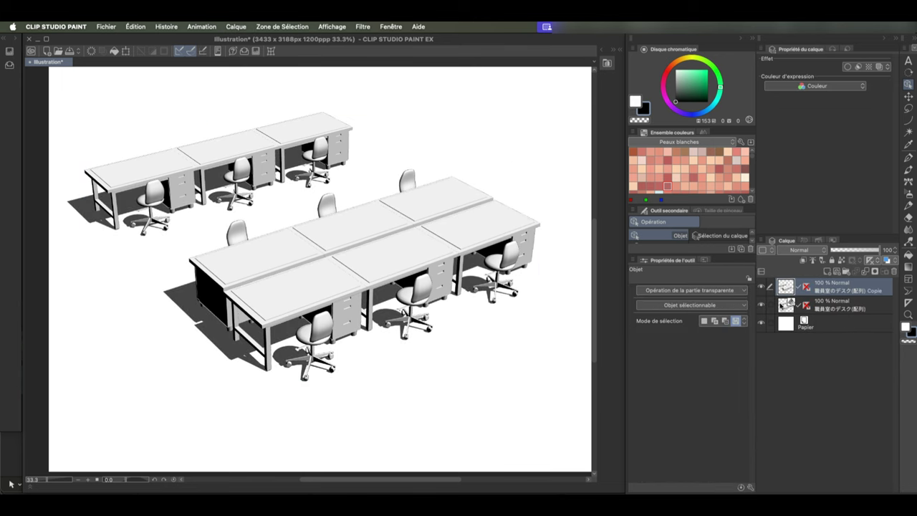
{"action": "left_click", "coordinate": [761, 306]}
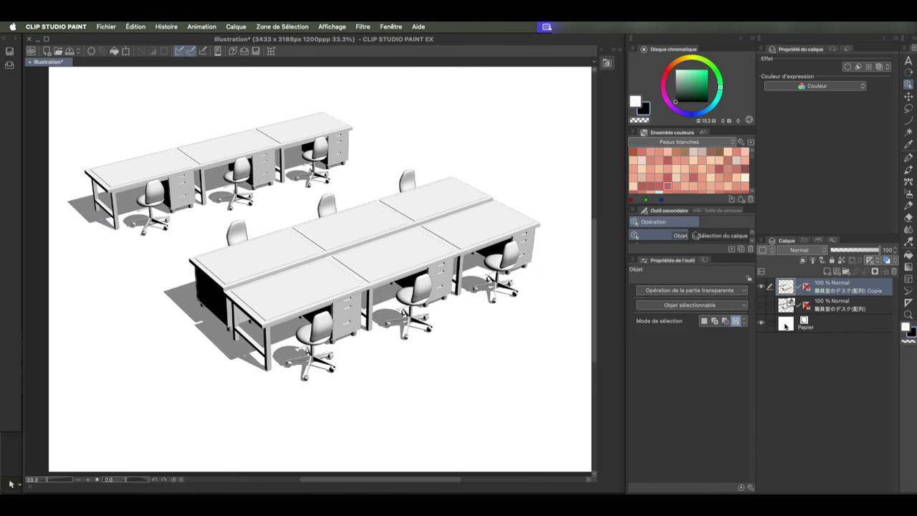
Step: Apply the Artistique filter to the rasterized desks with Lignes seulement, line thickness 15, simplicity 97, and density, opacity and anti-aliasing 100
{"action": "left_click", "coordinate": [361, 27]}
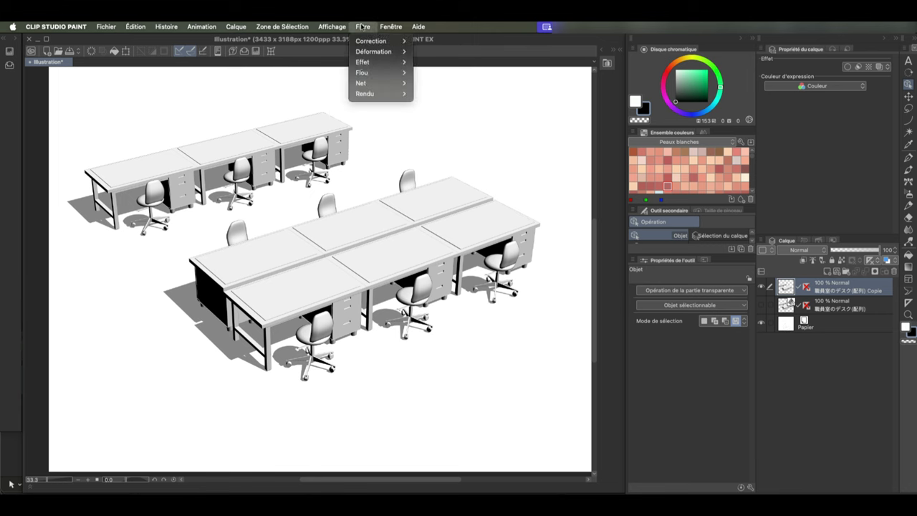
{"action": "mouse_move", "coordinate": [394, 64]}
{"action": "left_click", "coordinate": [462, 74]}
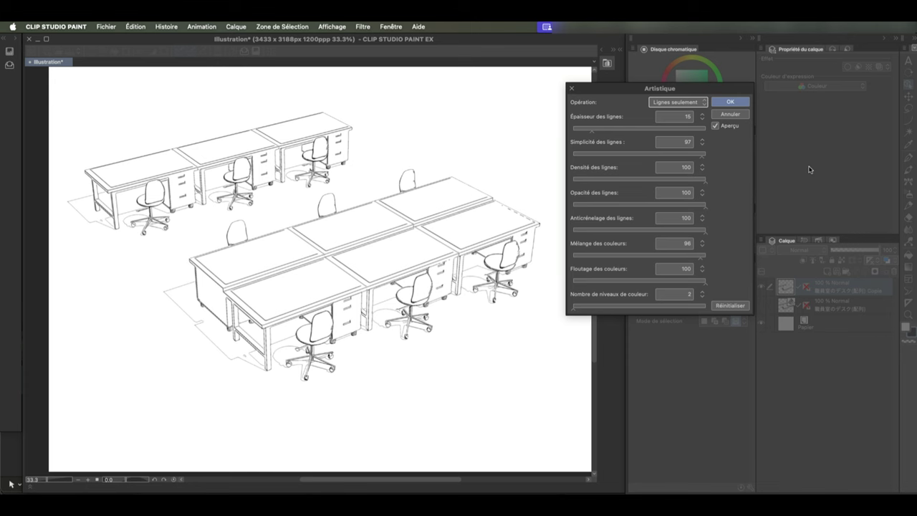
{"action": "left_click_drag", "start_coordinate": [732, 86], "coordinate": [720, 88]}
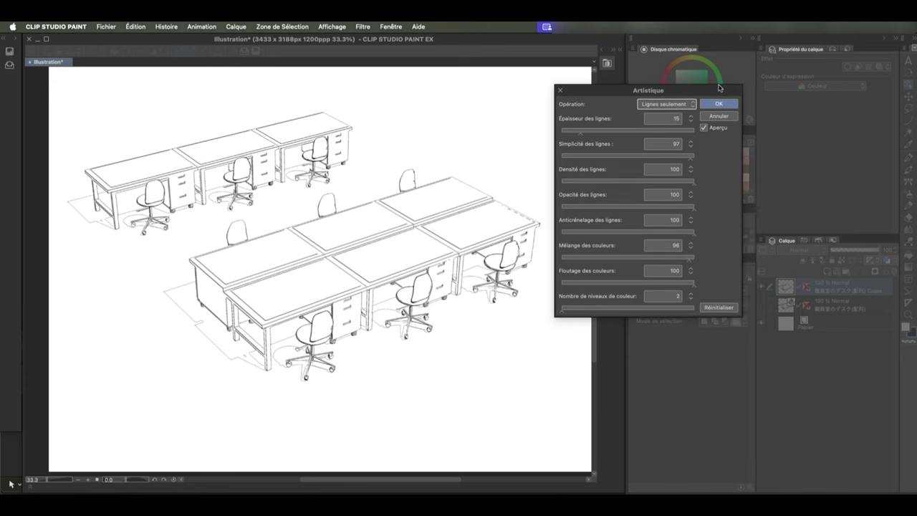
{"action": "left_click", "coordinate": [722, 105]}
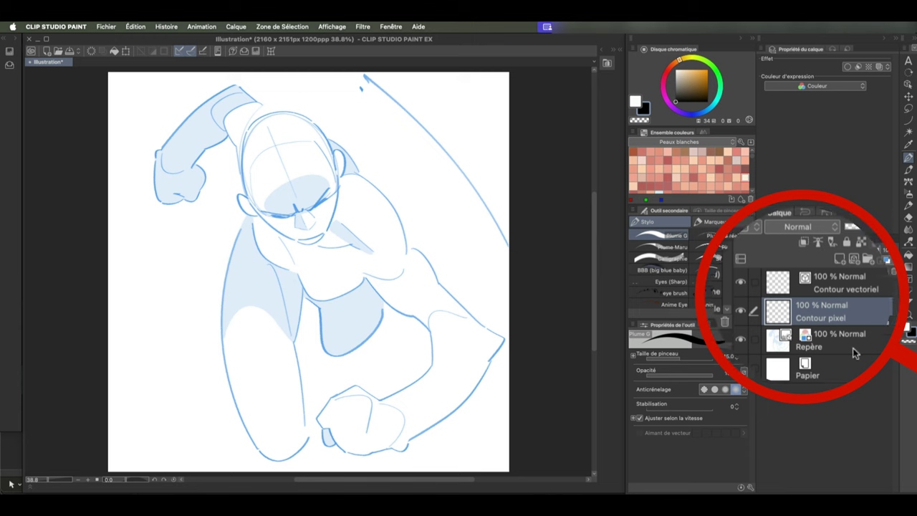
Step: Ink a trial cheek line with Plume G on the Contour pixel layer and adjust it with an Échelle/Rotation transform
{"action": "left_click_drag", "start_coordinate": [332, 172], "coordinate": [394, 227]}
{"action": "left_click_drag", "start_coordinate": [358, 179], "coordinate": [319, 351]}
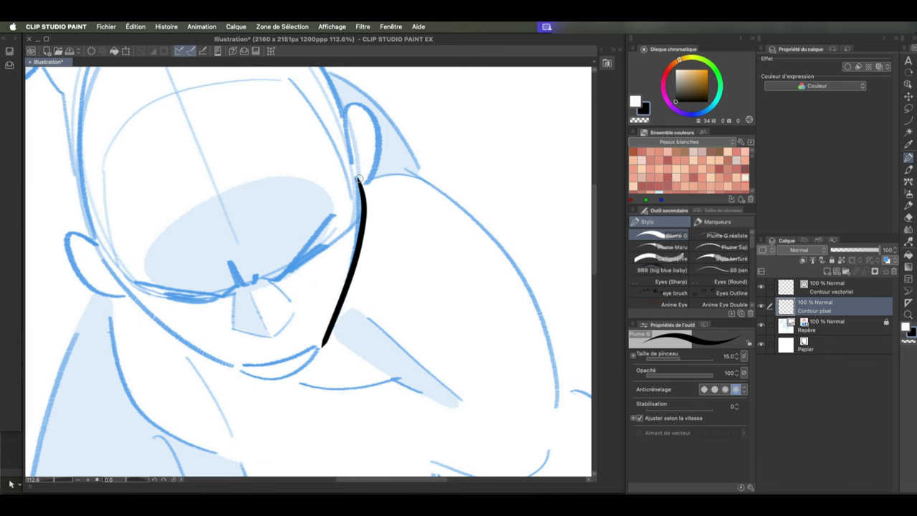
{"action": "key", "text": "super+t"}
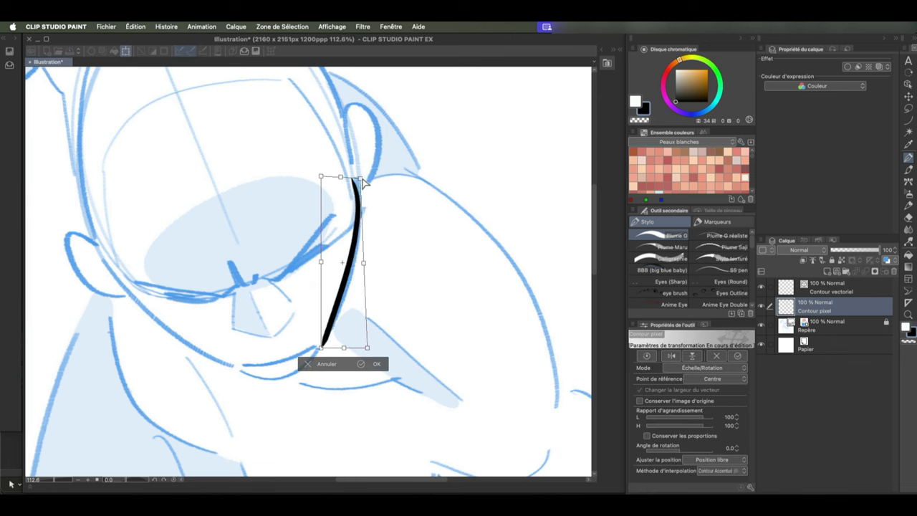
{"action": "left_click_drag", "start_coordinate": [347, 350], "coordinate": [346, 350]}
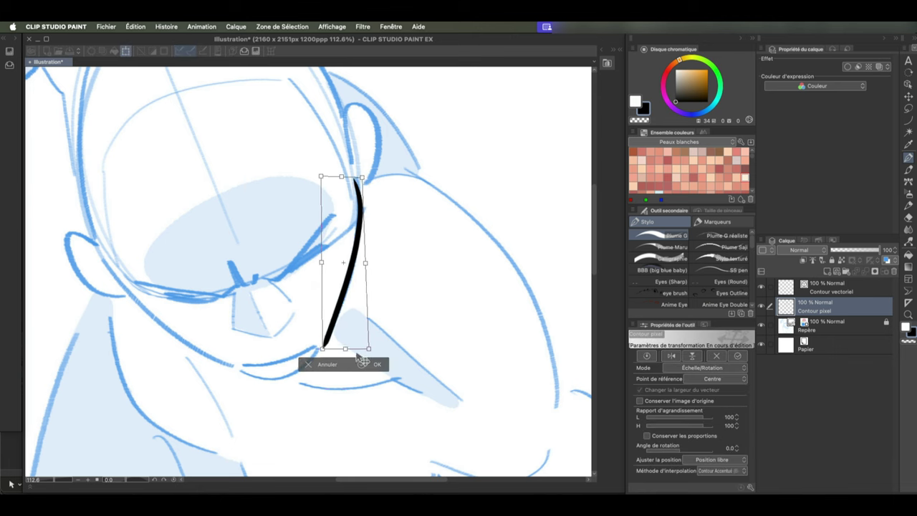
{"action": "left_click", "coordinate": [362, 363]}
{"action": "key", "text": "Delete"}
Step: Ink the cheek line from the ear to the chin with Plume G on the Contour vectoriel layer
{"action": "left_click", "coordinate": [833, 289]}
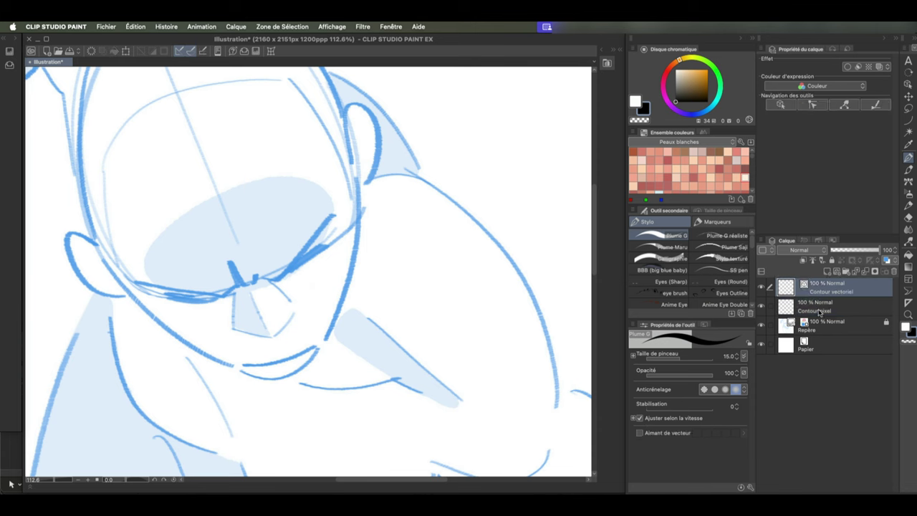
{"action": "key", "text": "p"}
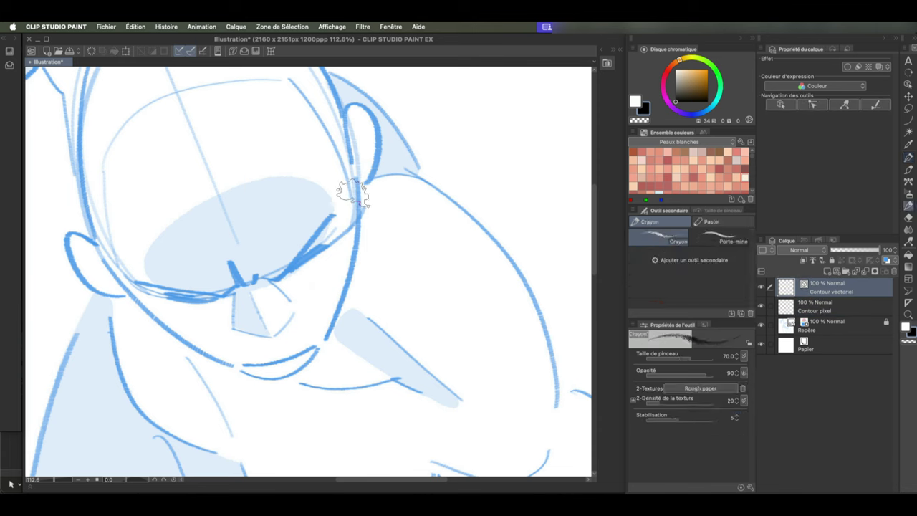
{"action": "key", "text": "p"}
{"action": "left_click_drag", "start_coordinate": [357, 182], "coordinate": [322, 343]}
Step: Extend the vector cheek line past the chin by moving its lower end with the Objet tool
{"action": "left_click", "coordinate": [908, 84]}
{"action": "left_click", "coordinate": [330, 323]}
{"action": "left_click_drag", "start_coordinate": [325, 342], "coordinate": [302, 370]}
{"action": "key", "text": "y"}
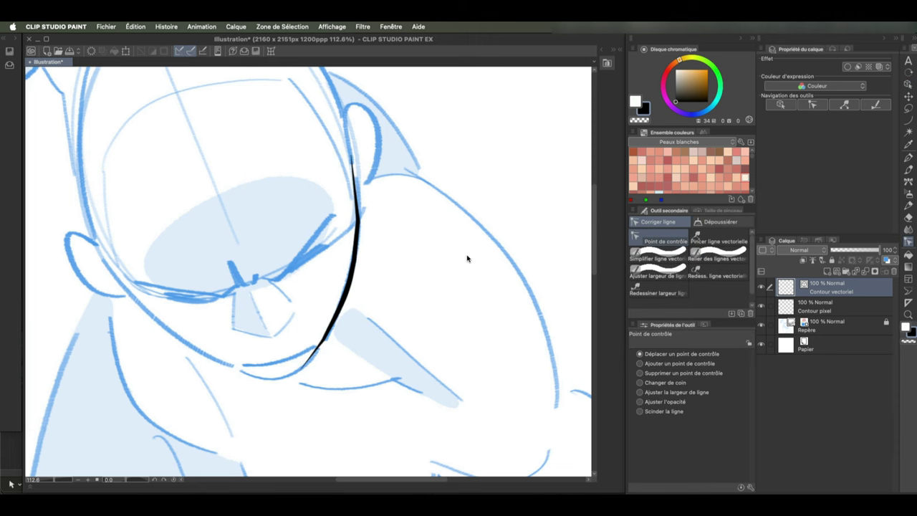
{"action": "scroll", "coordinate": [466, 258], "scroll_direction": "up", "scroll_amount": 2}
{"action": "left_click", "coordinate": [783, 104]}
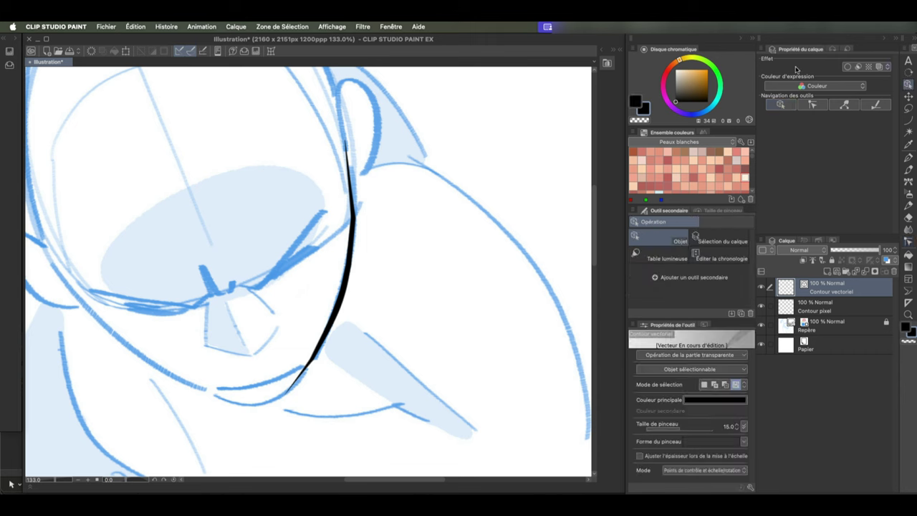
{"action": "left_click", "coordinate": [351, 261]}
Step: Nudge a control point on the lower cheek line and add another control point just below it
{"action": "left_click", "coordinate": [814, 106]}
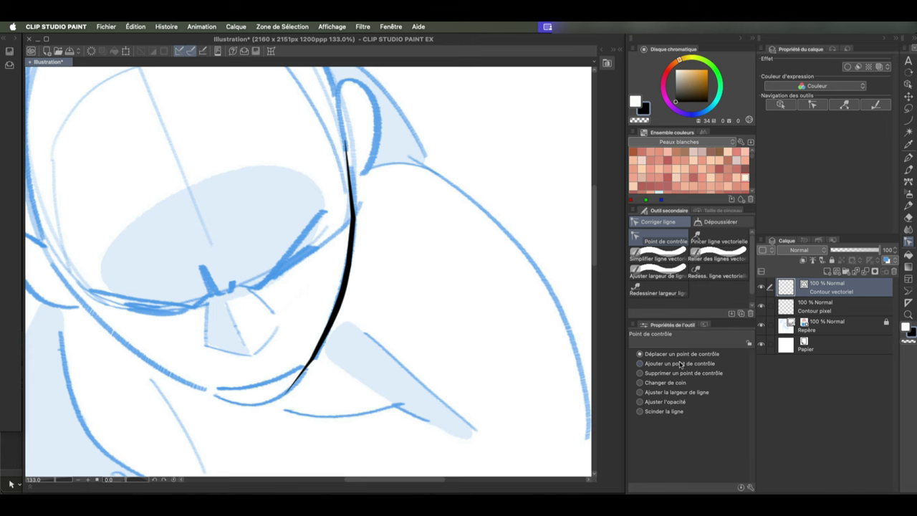
{"action": "mouse_move", "coordinate": [338, 308]}
{"action": "left_mouse_down"}
{"action": "mouse_move", "coordinate": [350, 317]}
{"action": "mouse_move", "coordinate": [338, 311]}
{"action": "left_mouse_up"}
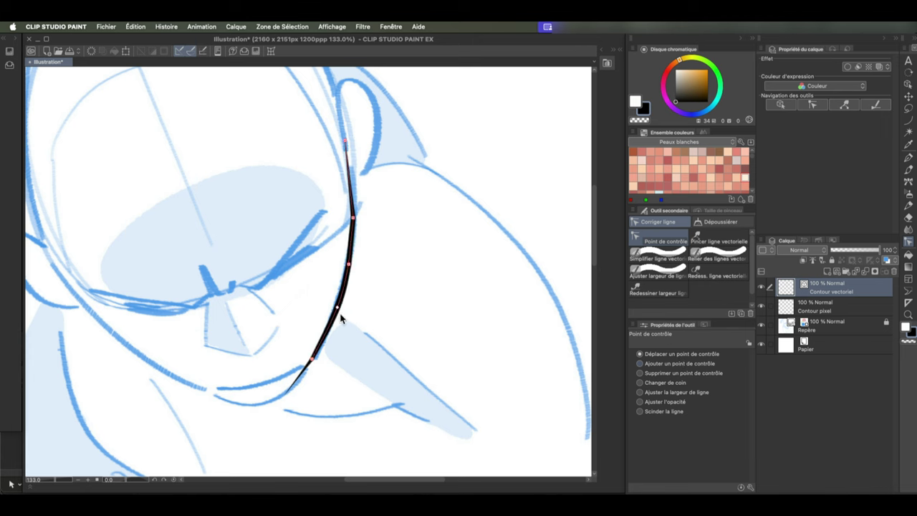
{"action": "left_click", "coordinate": [690, 364]}
{"action": "left_click", "coordinate": [328, 333]}
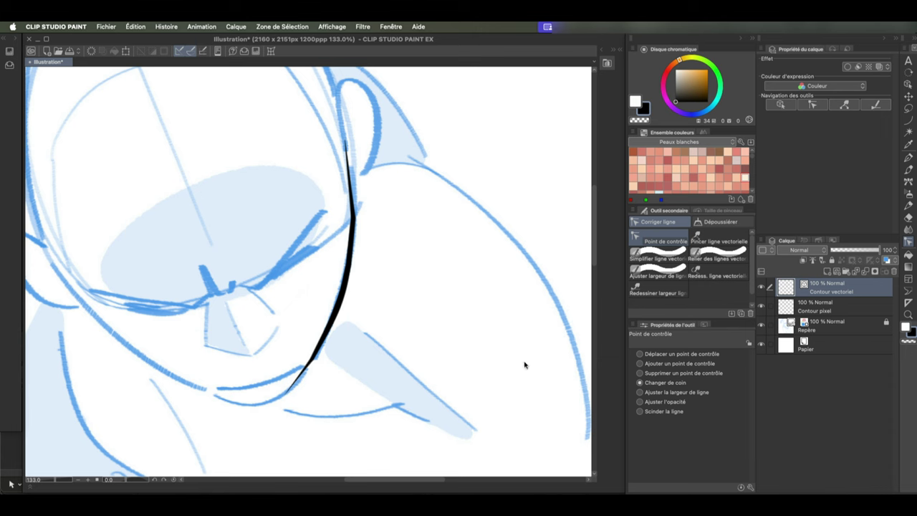
Step: Move control points on the cheek line with Déplacer un point de contrôle to reshape its curve along the sketch
{"action": "left_click", "coordinate": [689, 354]}
{"action": "left_click_drag", "start_coordinate": [336, 313], "coordinate": [342, 312]}
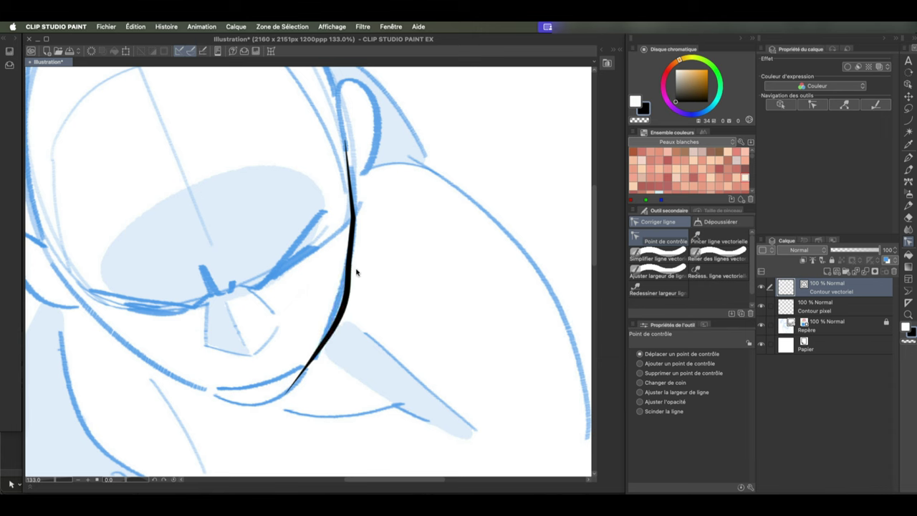
{"action": "left_click", "coordinate": [342, 311]}
{"action": "left_click", "coordinate": [346, 264]}
{"action": "left_click", "coordinate": [677, 355]}
{"action": "left_click_drag", "start_coordinate": [341, 311], "coordinate": [336, 310]}
Step: Apply Changer de coin to two cheek-line control points and trim off the line's lower tip near the chin
{"action": "left_click", "coordinate": [666, 383]}
{"action": "left_click", "coordinate": [335, 309]}
{"action": "left_click", "coordinate": [353, 218]}
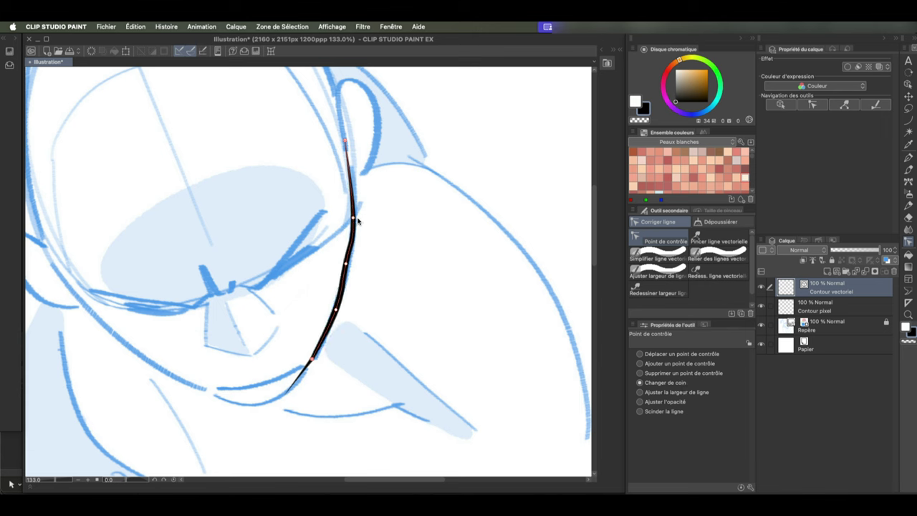
{"action": "left_click", "coordinate": [687, 411]}
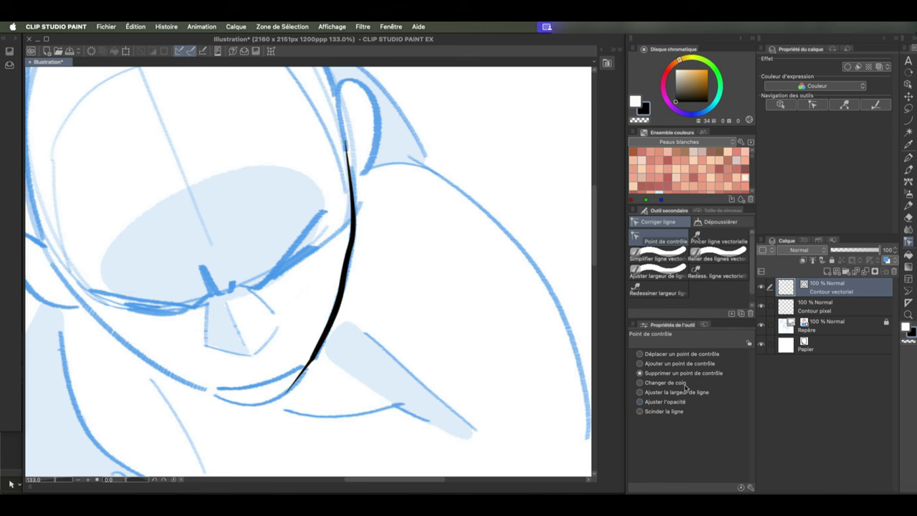
{"action": "left_click", "coordinate": [290, 400]}
Step: Try Pincer ligne vectorielle on the middle of the cheek line and cycle through the Fixer les extrémités options
{"action": "left_click", "coordinate": [847, 105]}
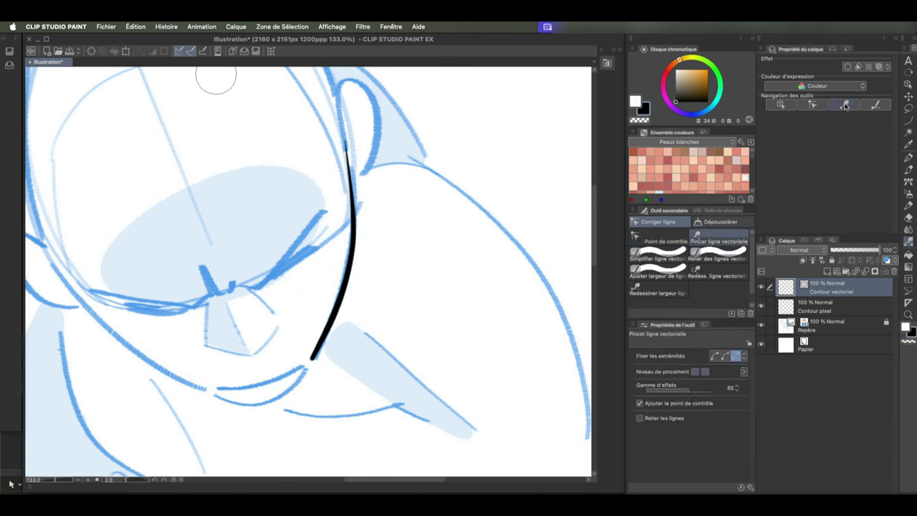
{"action": "left_click", "coordinate": [715, 355]}
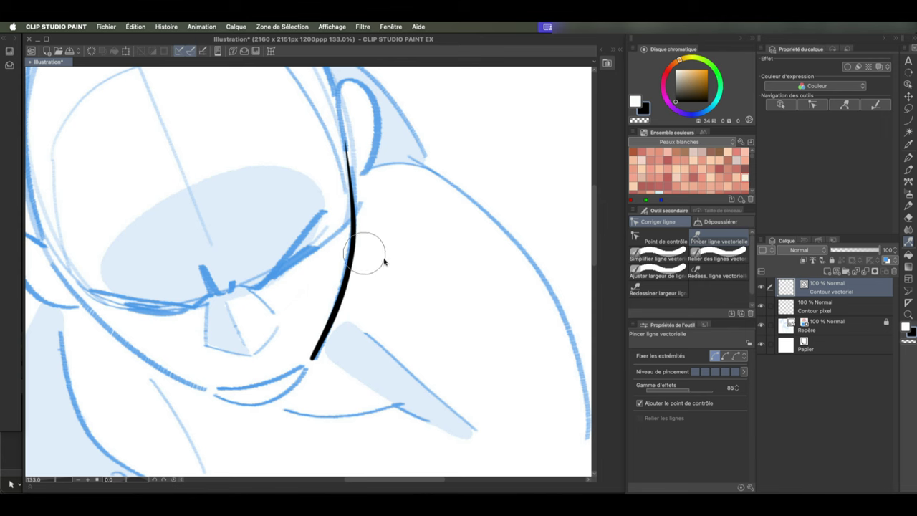
{"action": "mouse_move", "coordinate": [344, 249]}
{"action": "left_mouse_down"}
{"action": "mouse_move", "coordinate": [368, 253]}
{"action": "mouse_move", "coordinate": [351, 264]}
{"action": "mouse_move", "coordinate": [362, 250]}
{"action": "mouse_move", "coordinate": [352, 255]}
{"action": "mouse_move", "coordinate": [375, 265]}
{"action": "mouse_move", "coordinate": [360, 258]}
{"action": "left_mouse_up"}
{"action": "left_click", "coordinate": [725, 356]}
{"action": "left_click", "coordinate": [735, 355]}
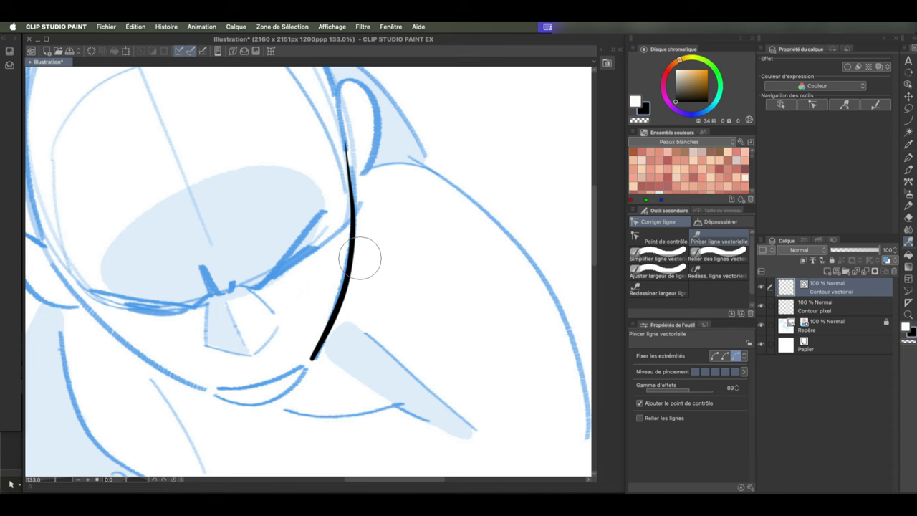
Step: Try pinching the cheek line outward at several spots with the lowest Niveau de pincement
{"action": "left_click", "coordinate": [714, 355]}
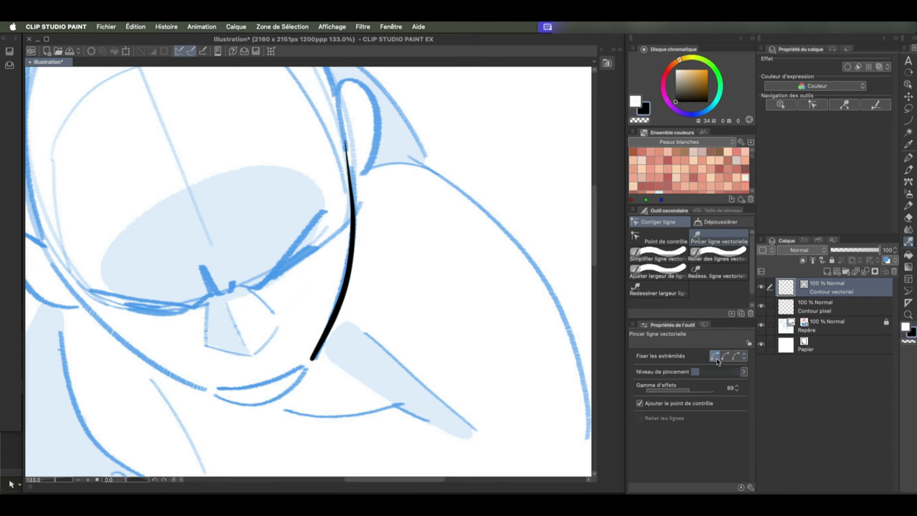
{"action": "left_click_drag", "start_coordinate": [350, 276], "coordinate": [366, 282]}
{"action": "left_click_drag", "start_coordinate": [353, 218], "coordinate": [369, 220]}
{"action": "left_click_drag", "start_coordinate": [351, 189], "coordinate": [363, 193]}
{"action": "left_click_drag", "start_coordinate": [345, 296], "coordinate": [361, 298]}
{"action": "left_click_drag", "start_coordinate": [337, 313], "coordinate": [351, 318]}
{"action": "key", "text": "super+z"}
{"action": "key", "text": "super+z"}
{"action": "key", "text": "super+z"}
{"action": "key", "text": "super+z"}
{"action": "key", "text": "super+z"}
Step: Try pulling the cheek line outward with a higher Niveau de pincement
{"action": "left_click", "coordinate": [725, 372]}
{"action": "left_click", "coordinate": [711, 371]}
{"action": "left_click_drag", "start_coordinate": [337, 326], "coordinate": [364, 248]}
{"action": "key", "text": "super+z"}
{"action": "key", "text": "super+z"}
Step: Try the second-lowest Niveau de pincement on the cheek line at three spots
{"action": "left_click", "coordinate": [705, 372]}
{"action": "left_click_drag", "start_coordinate": [338, 306], "coordinate": [352, 315]}
{"action": "left_click_drag", "start_coordinate": [349, 258], "coordinate": [368, 261]}
{"action": "left_click_drag", "start_coordinate": [351, 207], "coordinate": [374, 213]}
{"action": "key", "text": "super+z"}
{"action": "key", "text": "super+z"}
{"action": "key", "text": "super+z"}
{"action": "left_click", "coordinate": [701, 381]}
Step: Thicken the cheek line with Ajuster largeur de ligne using Épaissir at 1.2, and thin it with Diminuer la largeur at 0.90
{"action": "left_click", "coordinate": [874, 105]}
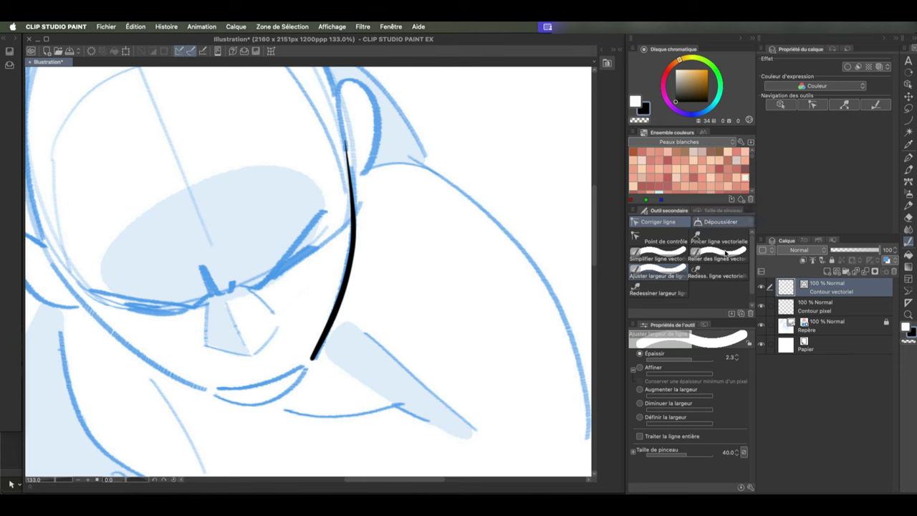
{"action": "mouse_move", "coordinate": [690, 358]}
{"action": "left_mouse_down"}
{"action": "mouse_move", "coordinate": [698, 359]}
{"action": "mouse_move", "coordinate": [672, 361]}
{"action": "left_mouse_up"}
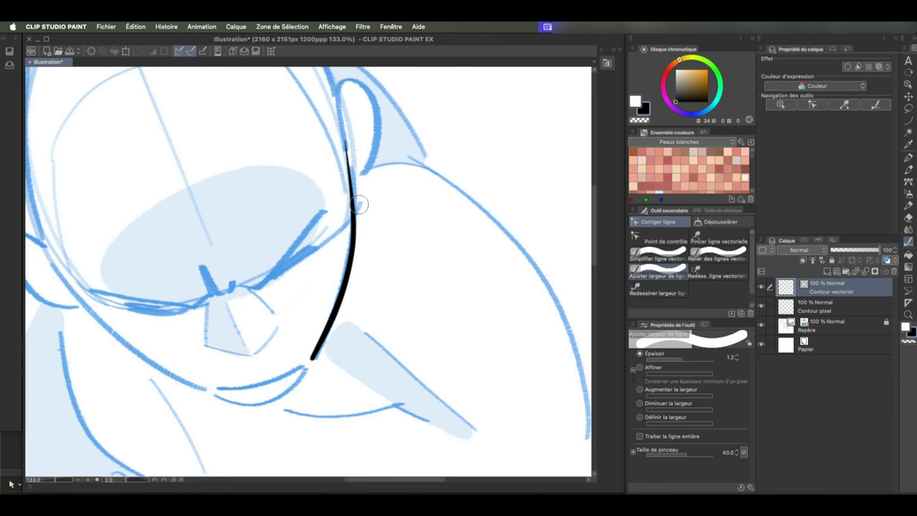
{"action": "left_click_drag", "start_coordinate": [354, 212], "coordinate": [366, 216]}
{"action": "left_click_drag", "start_coordinate": [349, 153], "coordinate": [316, 350]}
{"action": "left_click_drag", "start_coordinate": [352, 179], "coordinate": [319, 344]}
{"action": "left_click_drag", "start_coordinate": [355, 159], "coordinate": [317, 347]}
{"action": "left_click_drag", "start_coordinate": [350, 125], "coordinate": [314, 355]}
{"action": "left_click", "coordinate": [687, 413]}
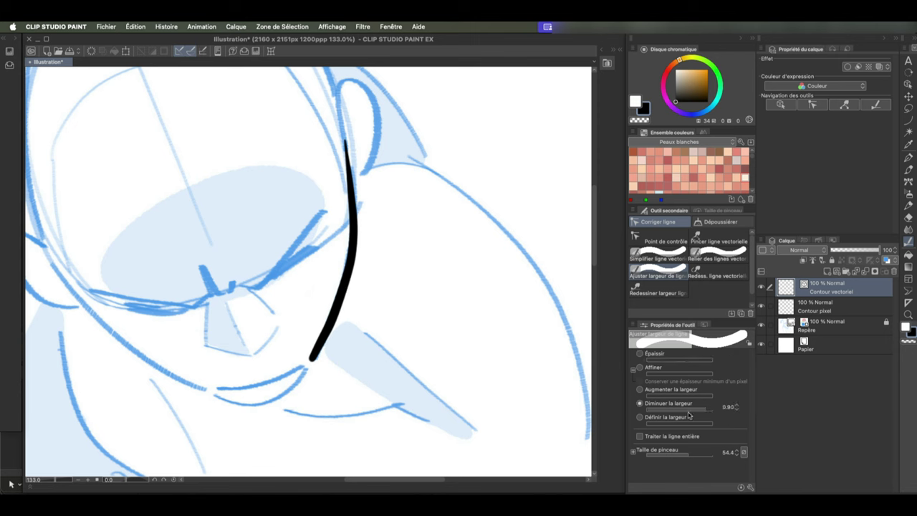
{"action": "left_click_drag", "start_coordinate": [350, 145], "coordinate": [313, 362]}
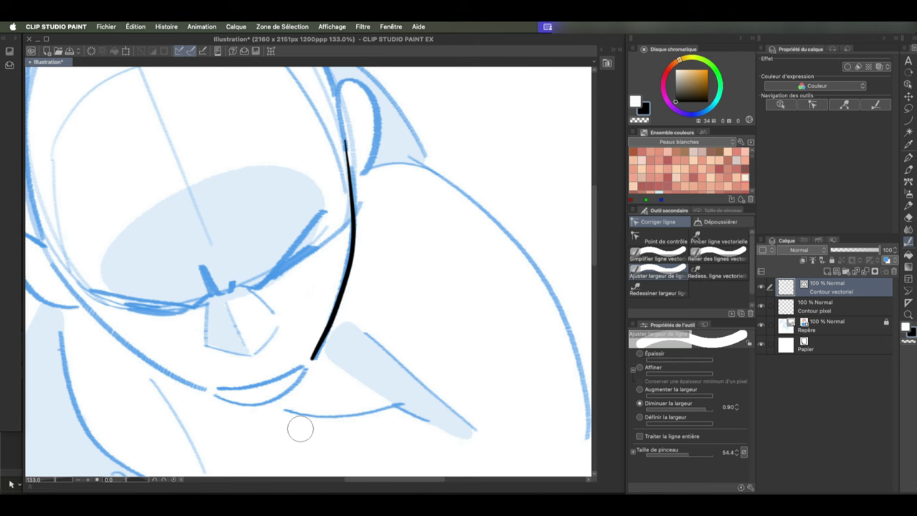
Step: Try thinning the cheek line with Affiner set to 3.0
{"action": "left_click", "coordinate": [652, 367]}
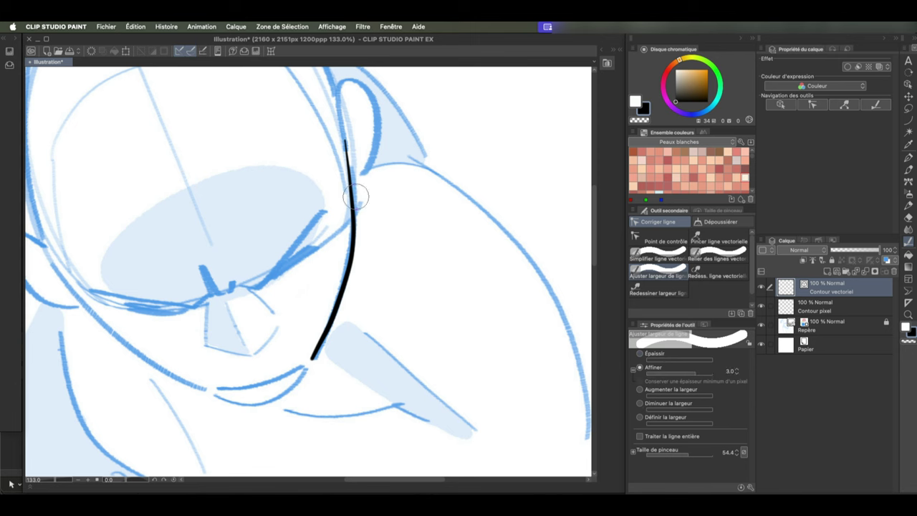
{"action": "left_click_drag", "start_coordinate": [349, 145], "coordinate": [313, 362]}
{"action": "left_click_drag", "start_coordinate": [358, 161], "coordinate": [354, 223]}
{"action": "key", "text": "super+z"}
{"action": "key", "text": "super+z"}
Step: Try widening the middle of the cheek line with Augmenter la largeur
{"action": "left_click", "coordinate": [690, 394]}
{"action": "left_click_drag", "start_coordinate": [681, 394], "coordinate": [687, 394]}
{"action": "mouse_move", "coordinate": [343, 276]}
{"action": "left_mouse_down"}
{"action": "mouse_move", "coordinate": [344, 266]}
{"action": "mouse_move", "coordinate": [370, 265]}
{"action": "left_mouse_up"}
{"action": "key", "text": "super+z"}
Step: Even out the whole cheek line with Définir la largeur and try a different width value on its lower part
{"action": "left_click", "coordinate": [687, 420]}
{"action": "mouse_move", "coordinate": [348, 140]}
{"action": "left_mouse_down"}
{"action": "mouse_move", "coordinate": [344, 288]}
{"action": "mouse_move", "coordinate": [310, 361]}
{"action": "left_mouse_up"}
{"action": "left_click_drag", "start_coordinate": [685, 422], "coordinate": [691, 423]}
{"action": "left_click_drag", "start_coordinate": [352, 301], "coordinate": [328, 364]}
{"action": "key", "text": "super+z"}
Step: Enable Traiter la ligne entière and try Définir la largeur at 75.5 on the upper cheek line
{"action": "left_click", "coordinate": [681, 436]}
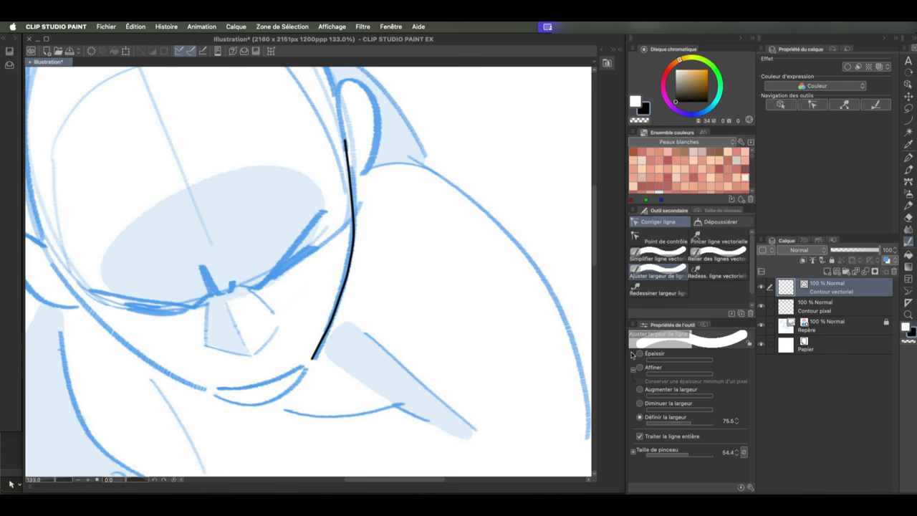
{"action": "left_click_drag", "start_coordinate": [347, 145], "coordinate": [352, 263]}
{"action": "key", "text": "super+z"}
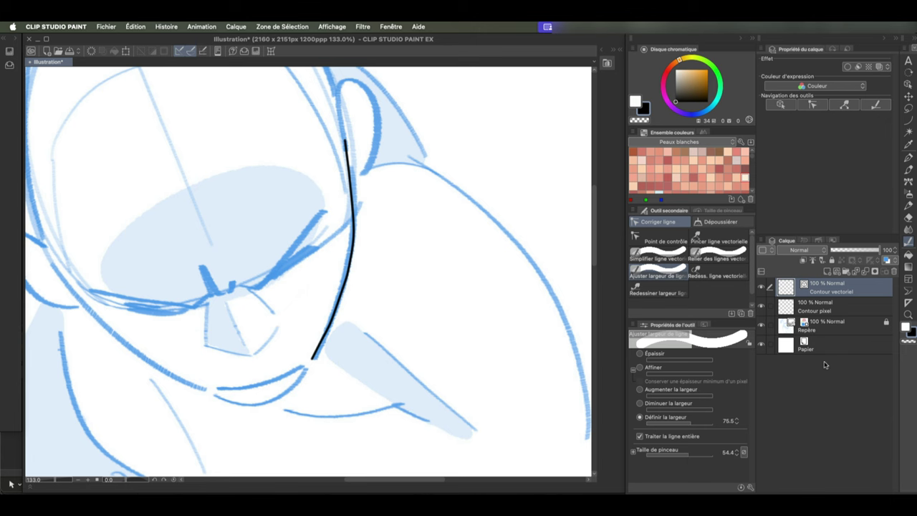